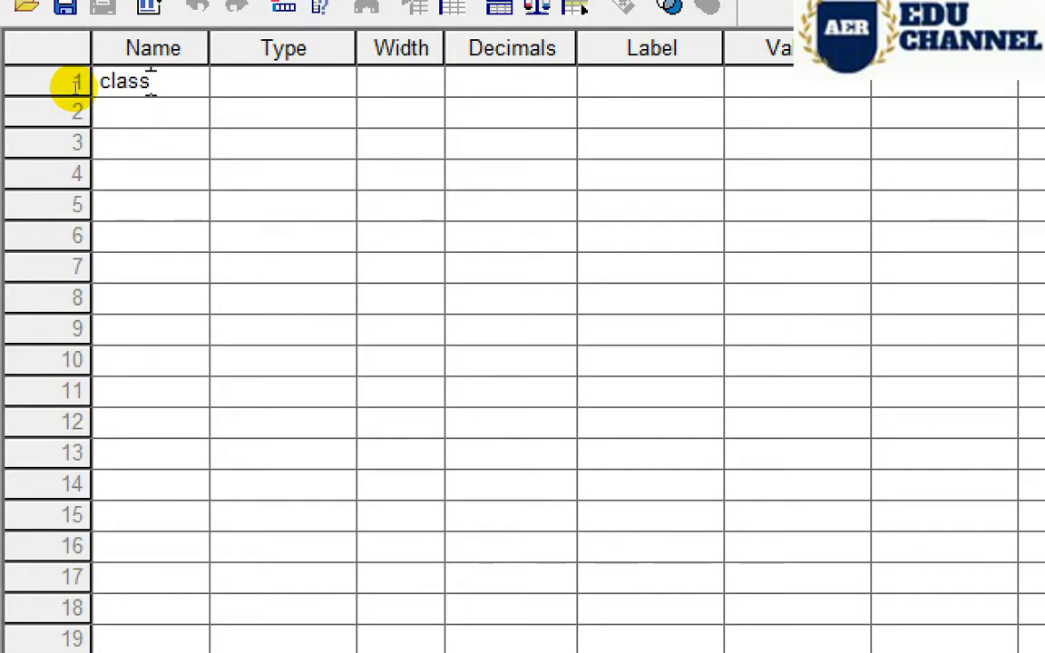
# Finish naming the first variable class and name the second variable grade
pyautogui.press('Tab')
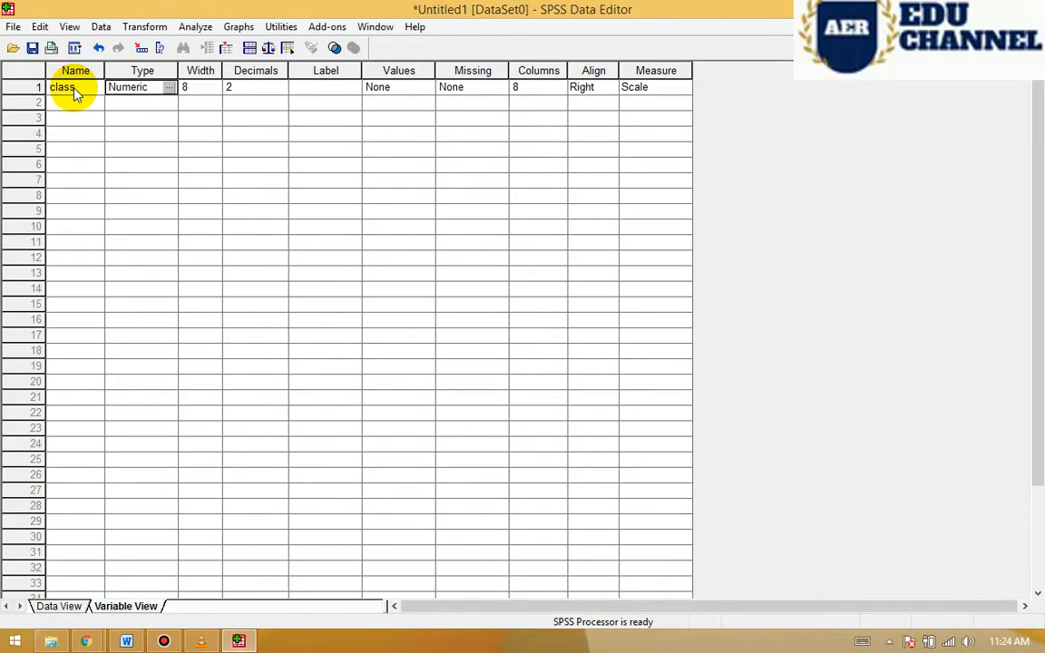
pyautogui.click(115, 641)
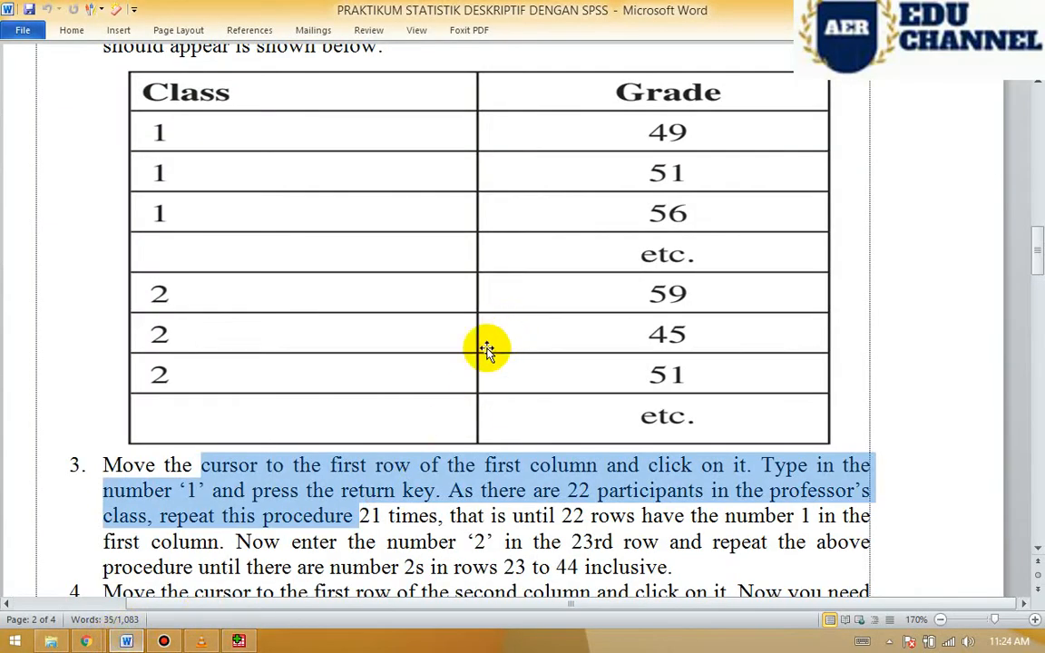
pyautogui.click(237, 640)
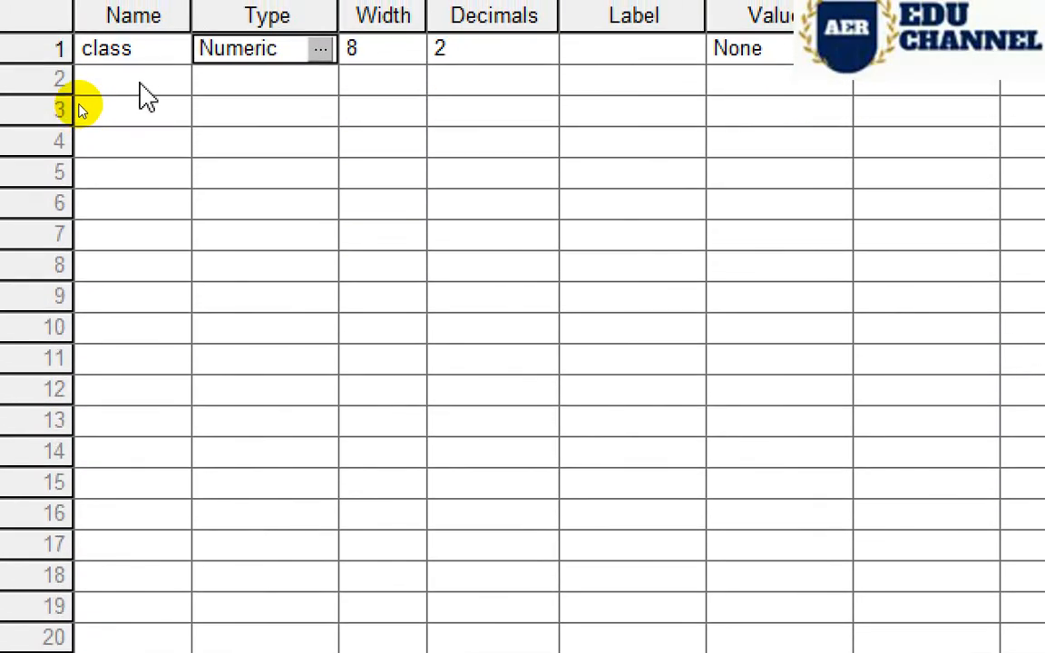
pyautogui.click(78, 105)
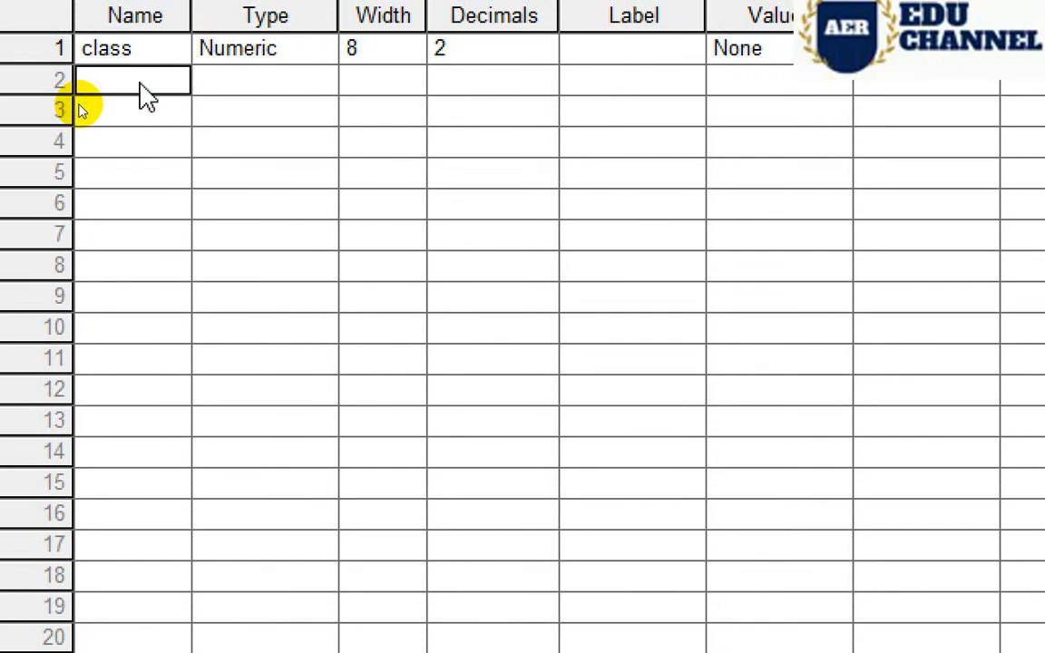
pyautogui.write('grade')
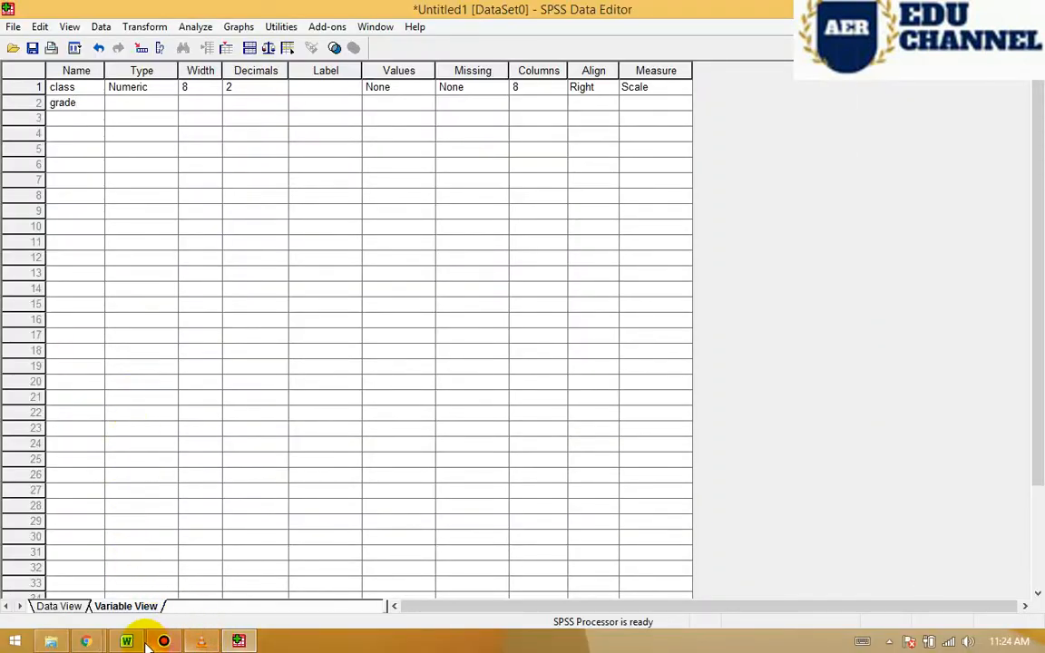
# Set the decimals of both the class and grade variables to 0
pyautogui.click(132, 641)
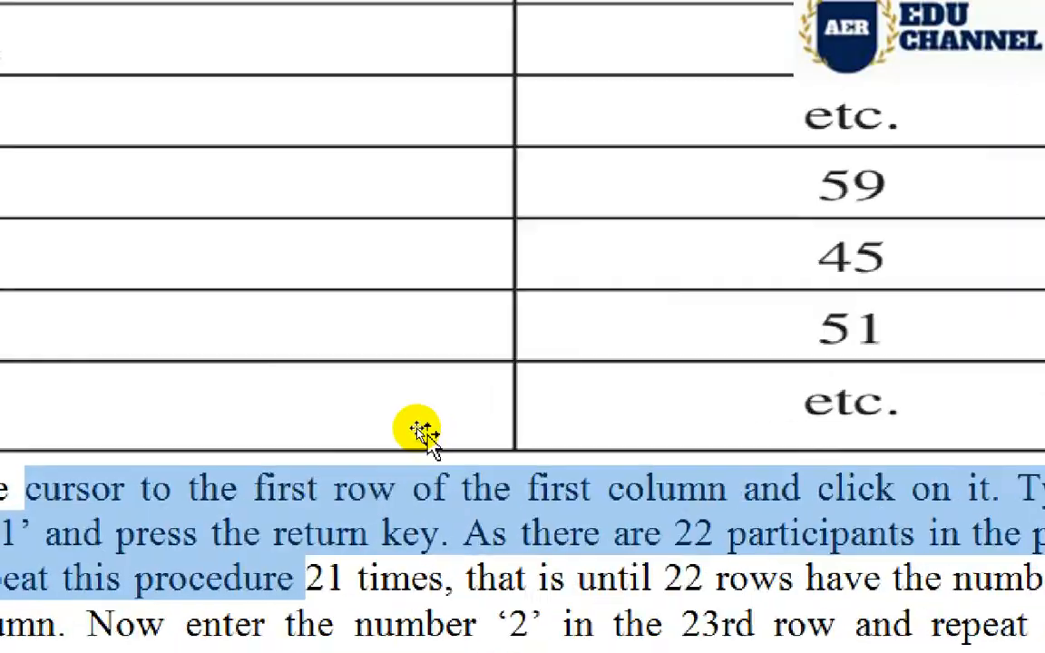
pyautogui.hotkey('alt', 'Tab')
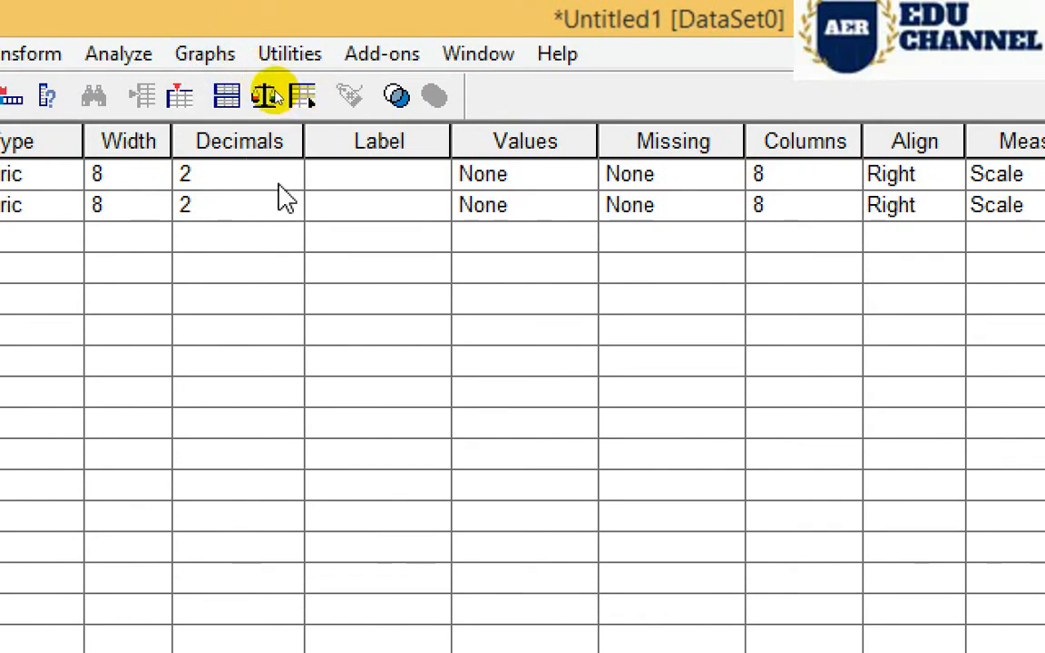
pyautogui.click(290, 180)
pyautogui.click(290, 180)
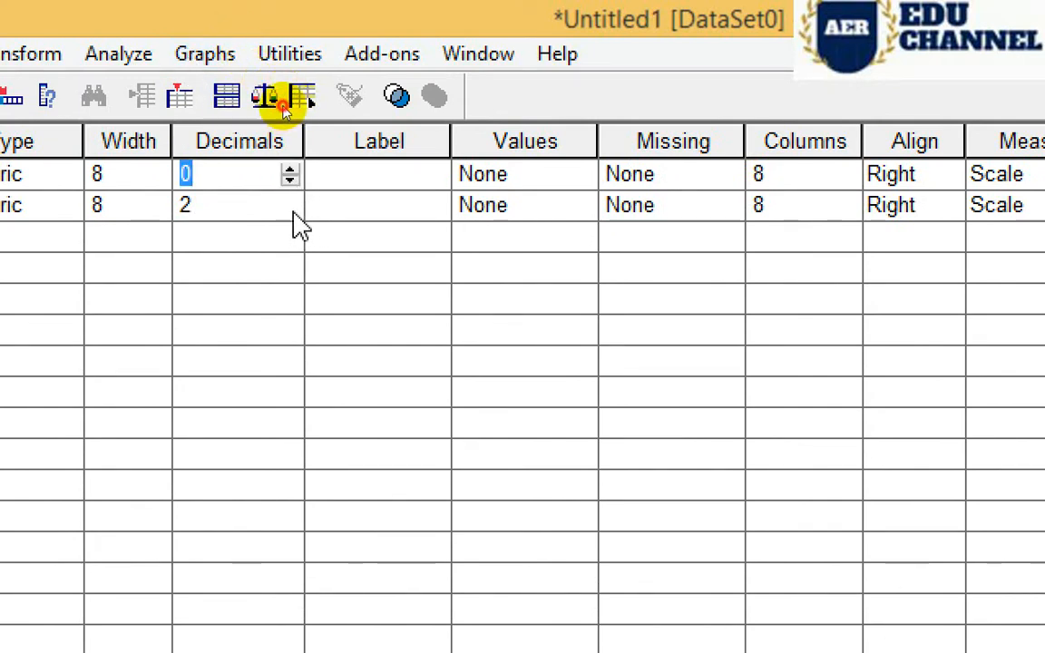
pyautogui.click(291, 210)
pyautogui.click(290, 209)
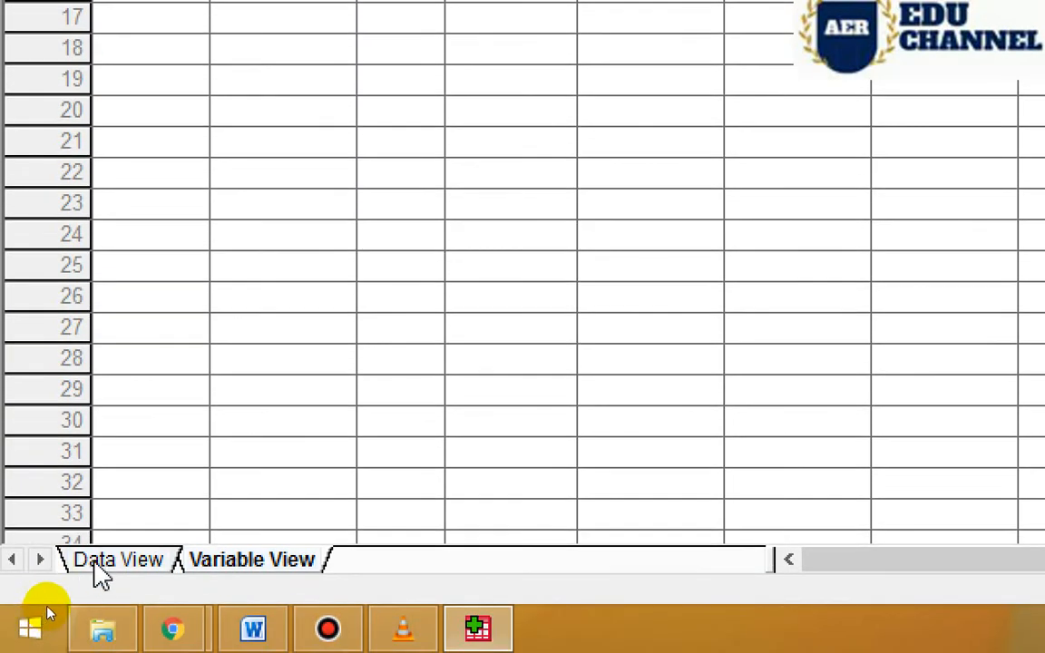
# Enter the value 1 in the class column of the data sheet for rows 1 to 22
pyautogui.click(95, 562)
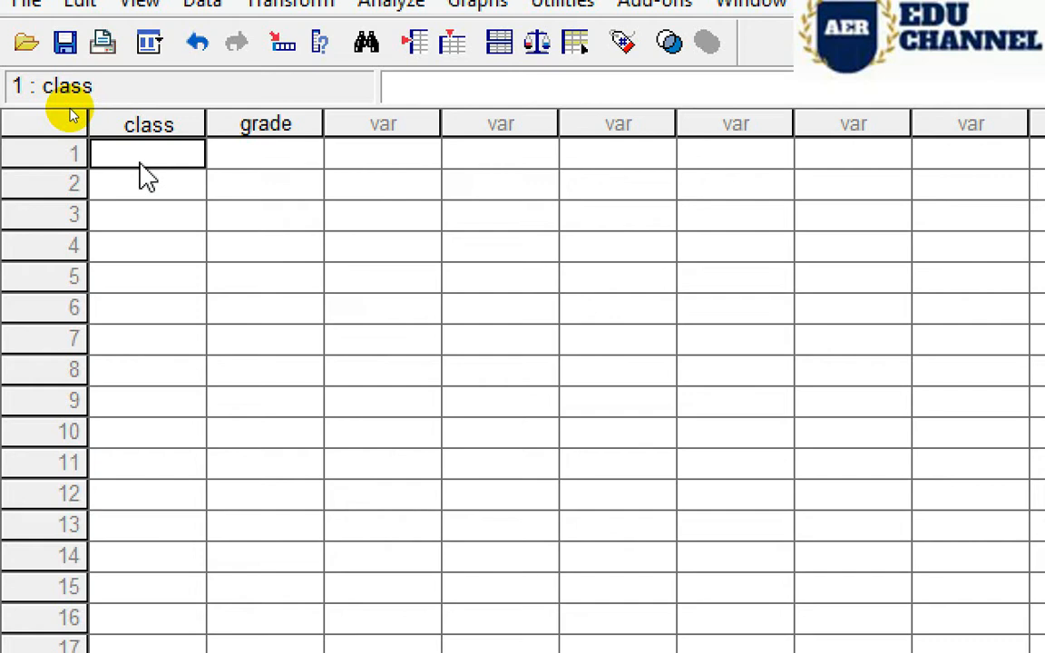
pyautogui.write('1')
pyautogui.press('Return')
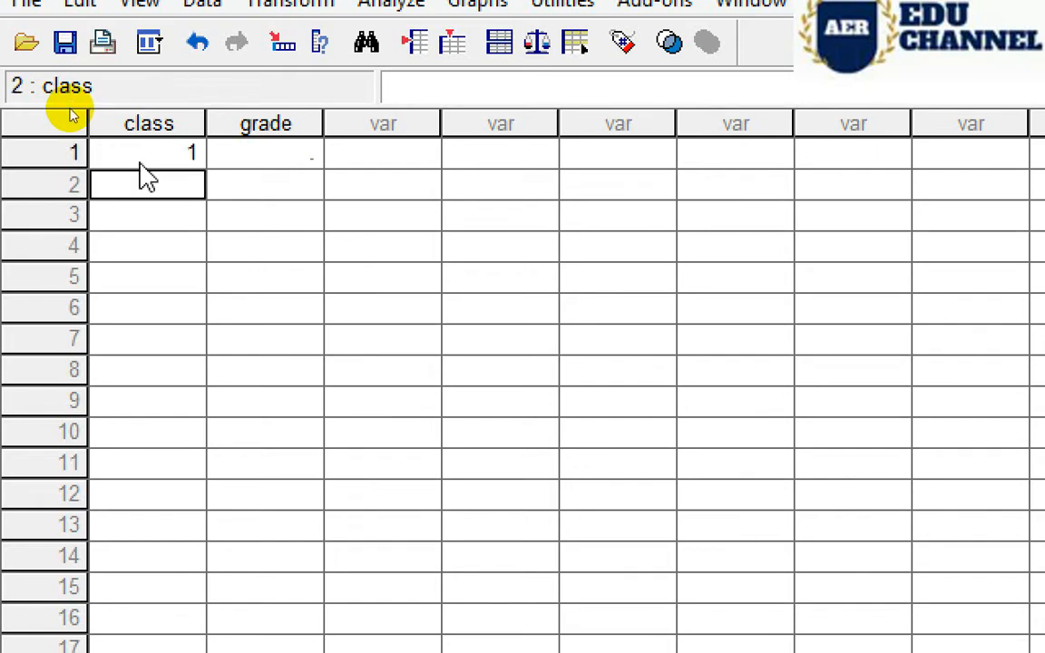
pyautogui.write('1')
pyautogui.press('Return')
pyautogui.write('1')
pyautogui.press('Return')
pyautogui.write('1')
pyautogui.press('Return')
pyautogui.write('1 1')
pyautogui.press('Return')
pyautogui.write('1')
pyautogui.press('Return')
pyautogui.write('1')
pyautogui.press('Return')
pyautogui.write('1')
pyautogui.press('Return')
pyautogui.write('1')
pyautogui.press('Return')
pyautogui.write('1')
pyautogui.press('Return')
pyautogui.write('1 1')
pyautogui.press('Return')
pyautogui.write('1 1')
pyautogui.press('Return')
pyautogui.write('1')
pyautogui.press('Return')
pyautogui.write('1')
pyautogui.press('Return')
pyautogui.write('1')
pyautogui.press('Return')
pyautogui.write('1')
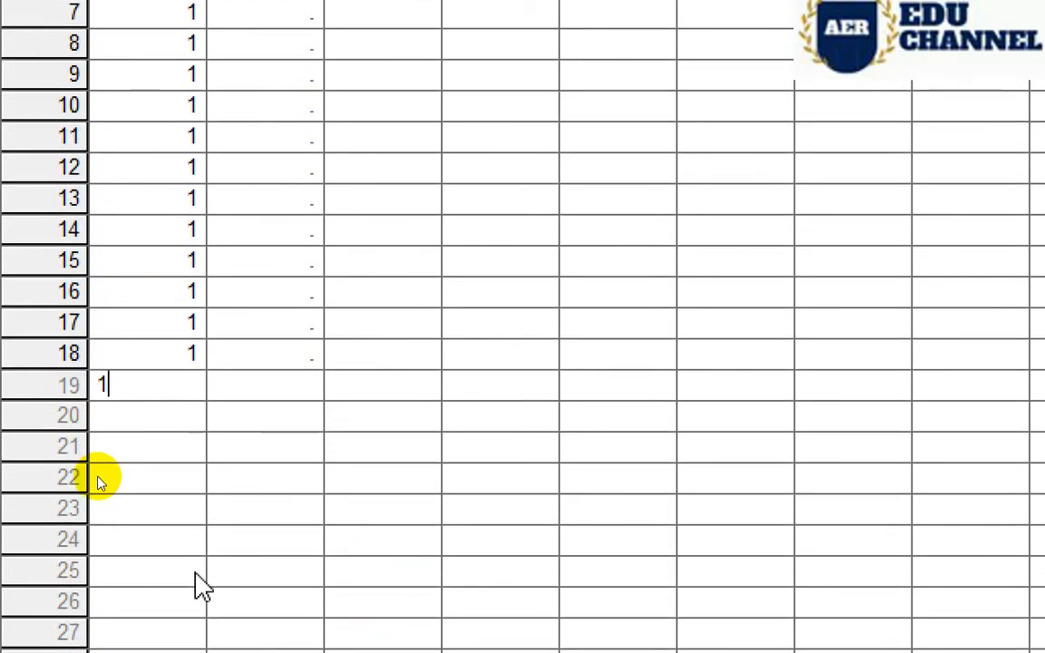
pyautogui.write('1')
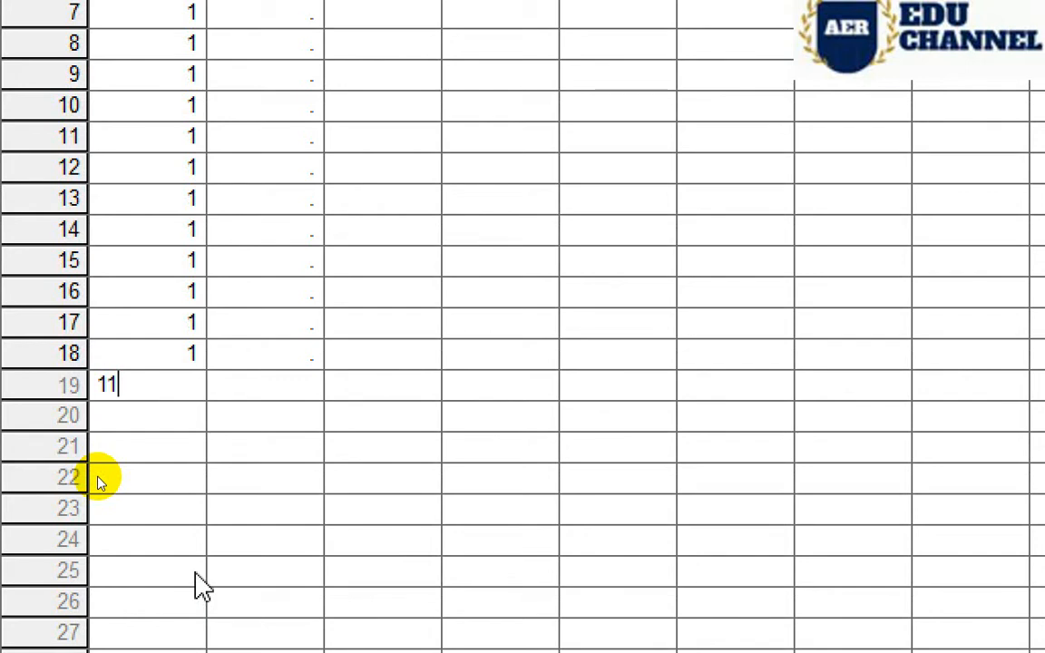
pyautogui.press('Return')
pyautogui.write('1')
pyautogui.press('Return')
pyautogui.write('1')
pyautogui.press('Return')
pyautogui.write('1')
pyautogui.press('Return')
pyautogui.write('1')
pyautogui.press('Return')
# Enter the value 2 in the class column for rows 23 to 44, overwriting the extra 1 in row 23
pyautogui.press('Up')
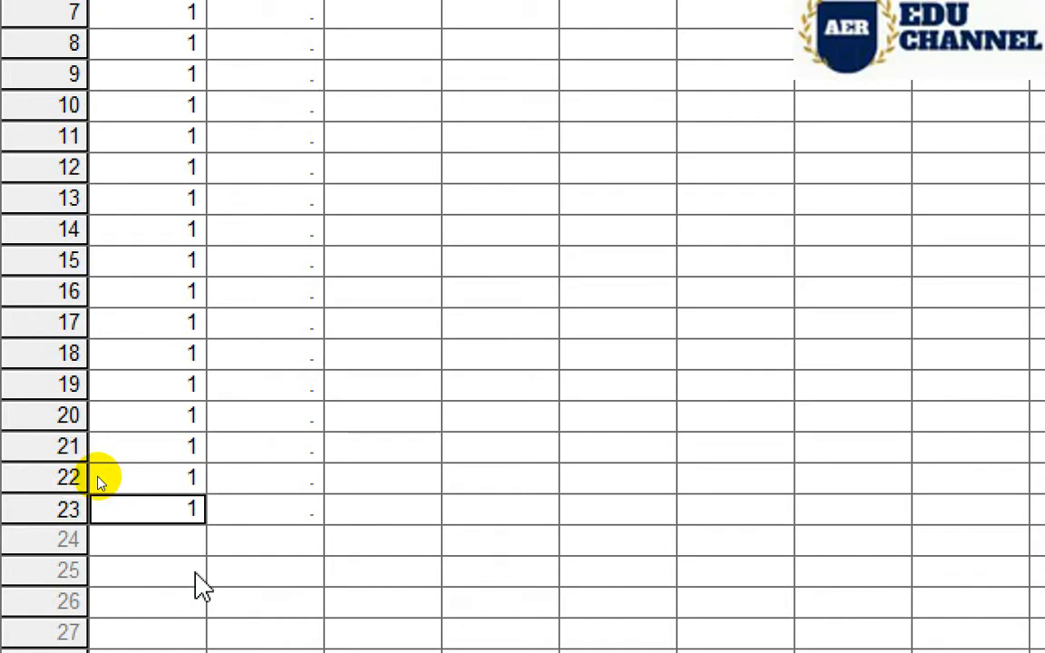
pyautogui.write('2')
pyautogui.press('Return')
pyautogui.write('2')
pyautogui.press('Return')
pyautogui.write('2')
pyautogui.press('Return')
pyautogui.write('2')
pyautogui.press('Return')
pyautogui.write('2')
pyautogui.press('Return')
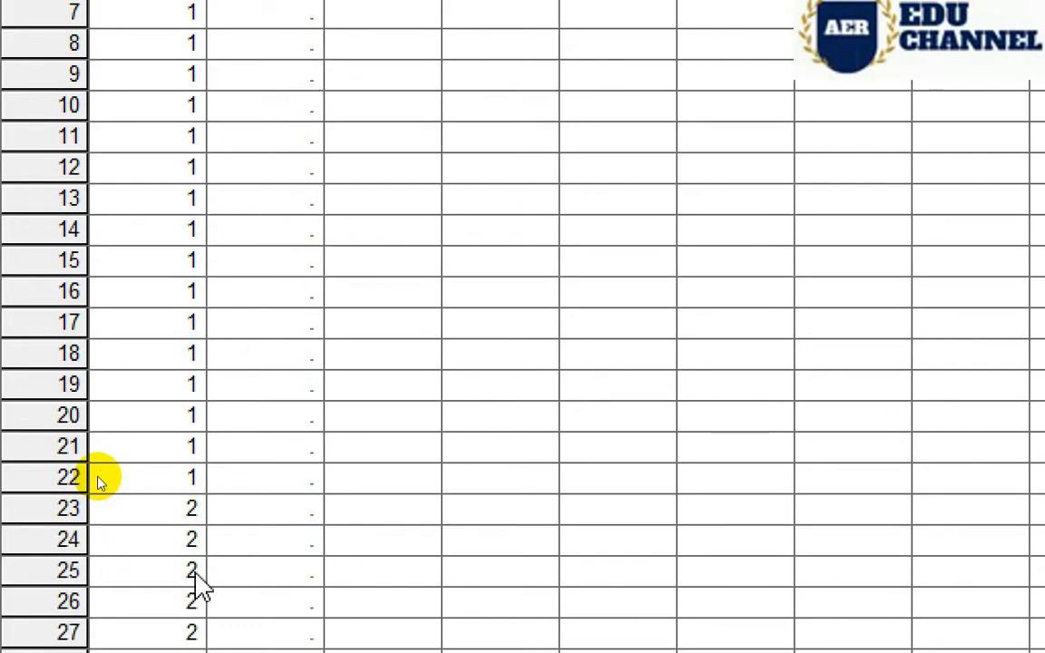
pyautogui.write('2')
pyautogui.press('Return')
pyautogui.write('2')
pyautogui.press('Return')
pyautogui.write('2')
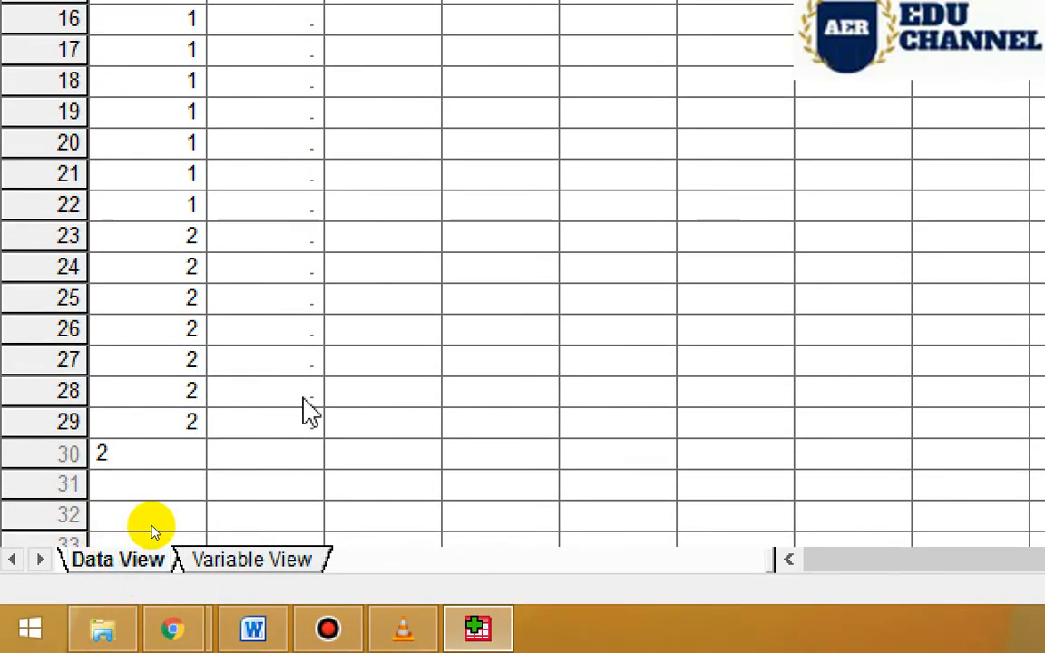
pyautogui.press('Return')
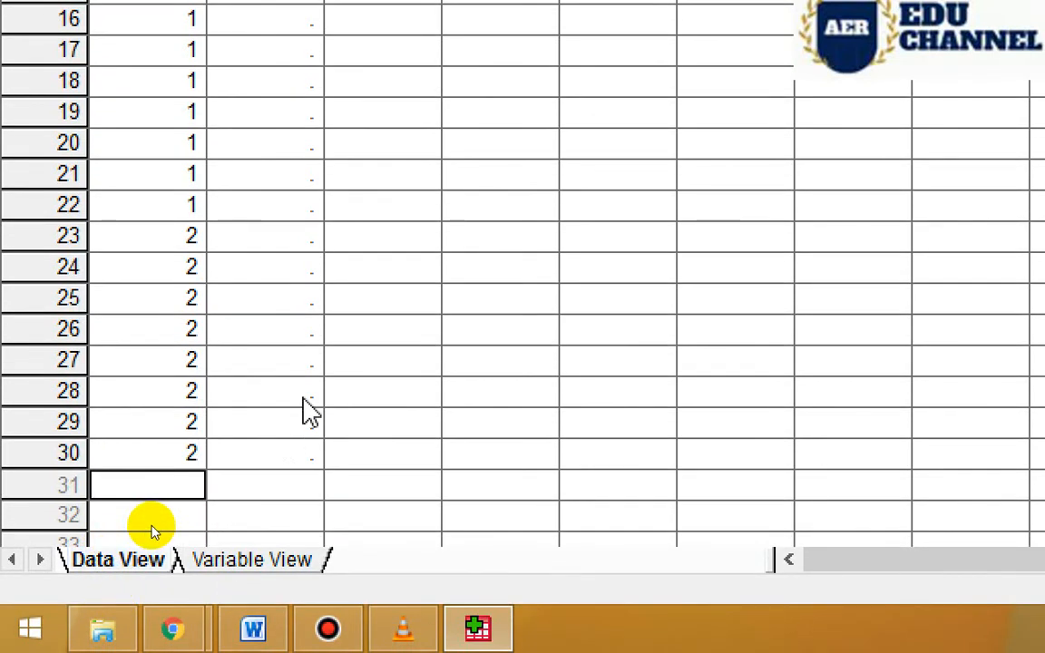
pyautogui.write('2')
pyautogui.press('Return')
pyautogui.write('2')
pyautogui.press('Return')
pyautogui.write('2')
pyautogui.press('Return')
pyautogui.write('2')
pyautogui.press('Return')
pyautogui.write('2')
pyautogui.press('Return')
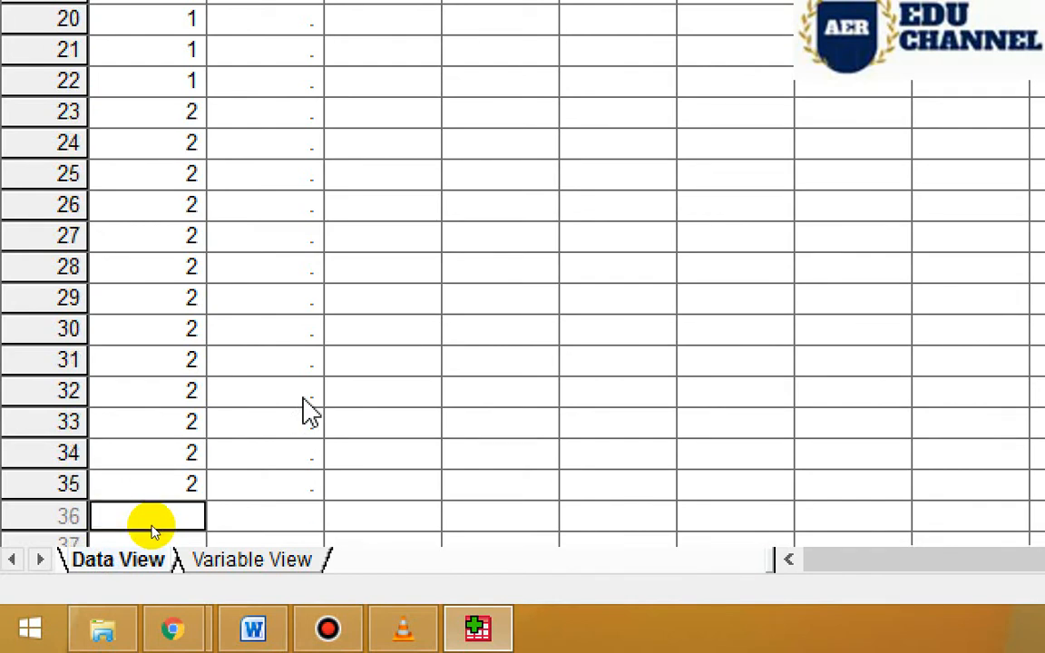
pyautogui.write('2')
pyautogui.press('Return')
pyautogui.write('2')
pyautogui.press('Return')
pyautogui.write('2')
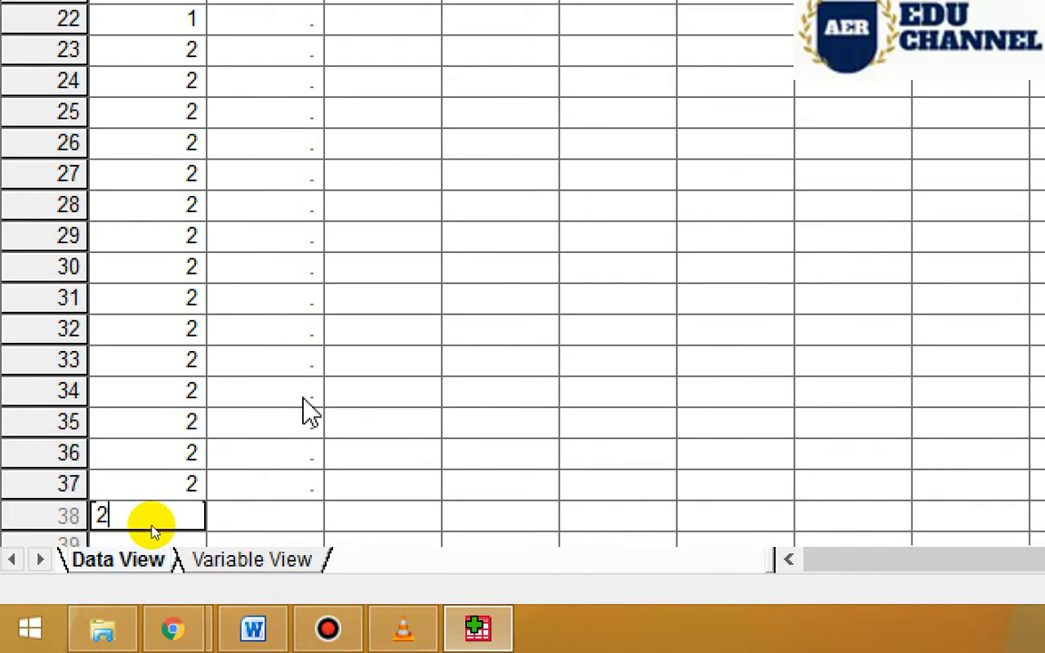
pyautogui.press('Return')
pyautogui.write('2')
pyautogui.press('Return')
pyautogui.write('2')
pyautogui.press('Return')
pyautogui.write('2')
pyautogui.press('Return')
pyautogui.write('2')
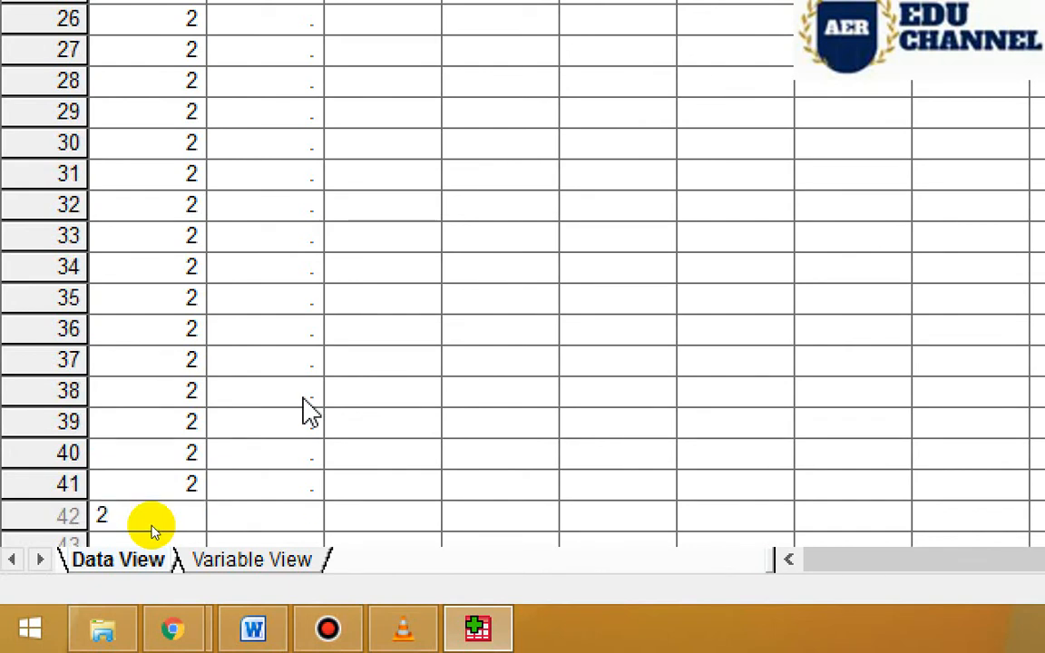
pyautogui.press('Return')
pyautogui.write('2')
pyautogui.press('Return')
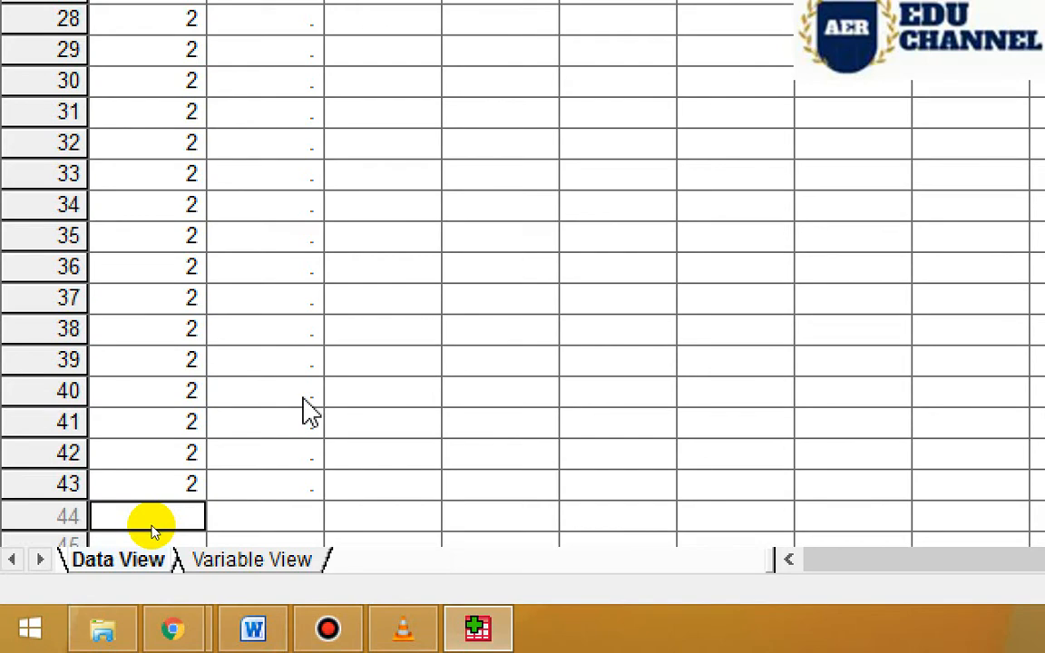
pyautogui.write('2')
pyautogui.press('Return')
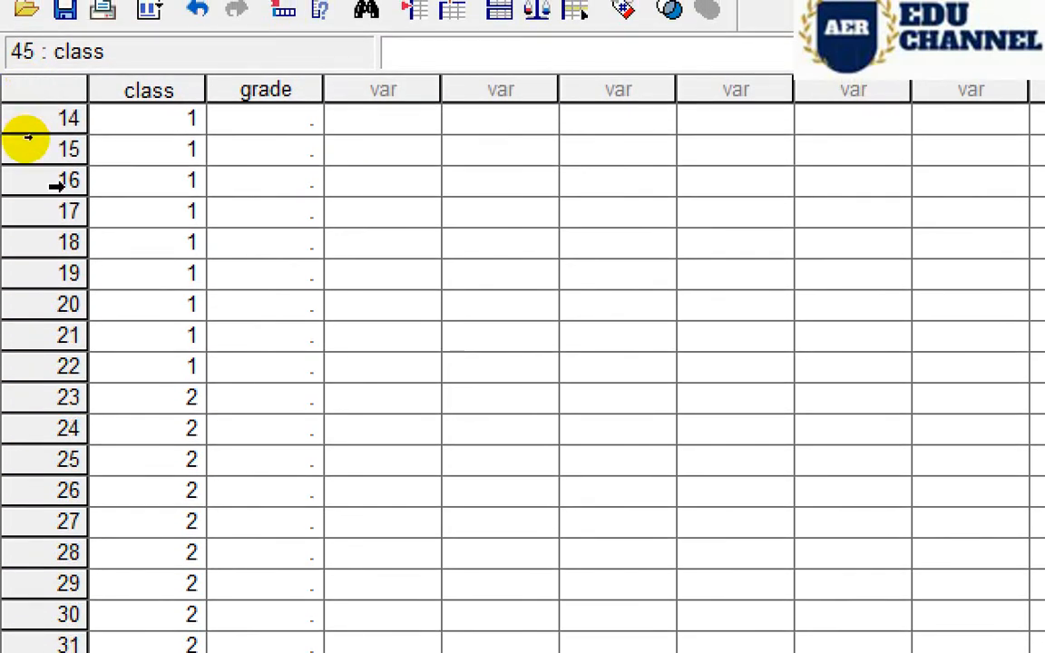
pyautogui.scroll(1, 27, 140)
pyautogui.scroll(4, 27, 140)
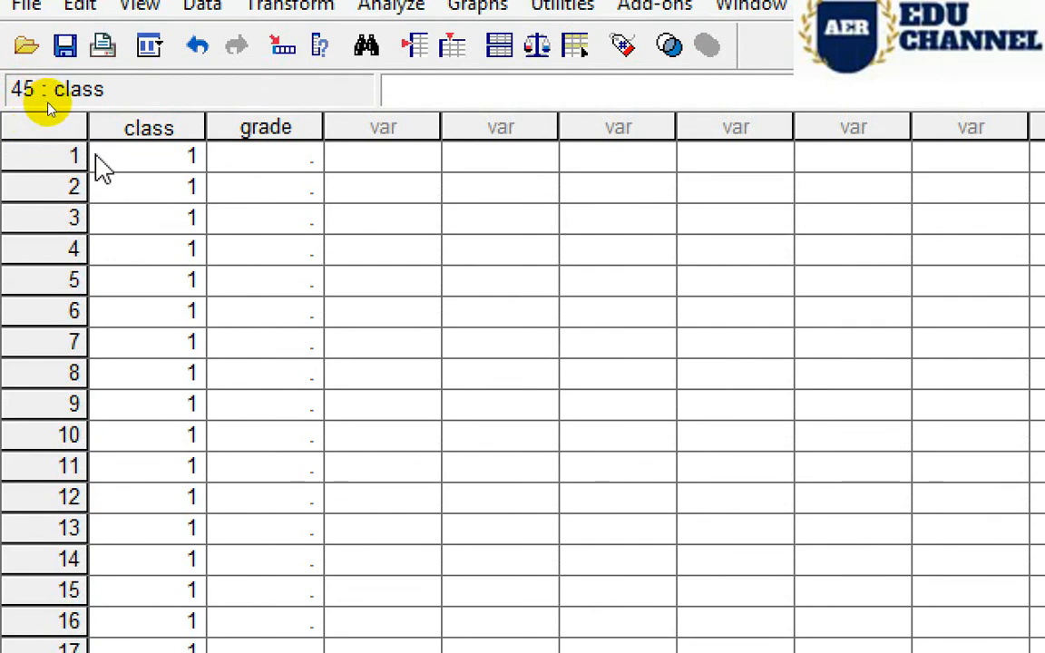
pyautogui.moveTo(82, 140)
pyautogui.mouseDown()
pyautogui.moveTo(65, 154)
pyautogui.moveTo(98, 140)
pyautogui.mouseUp()
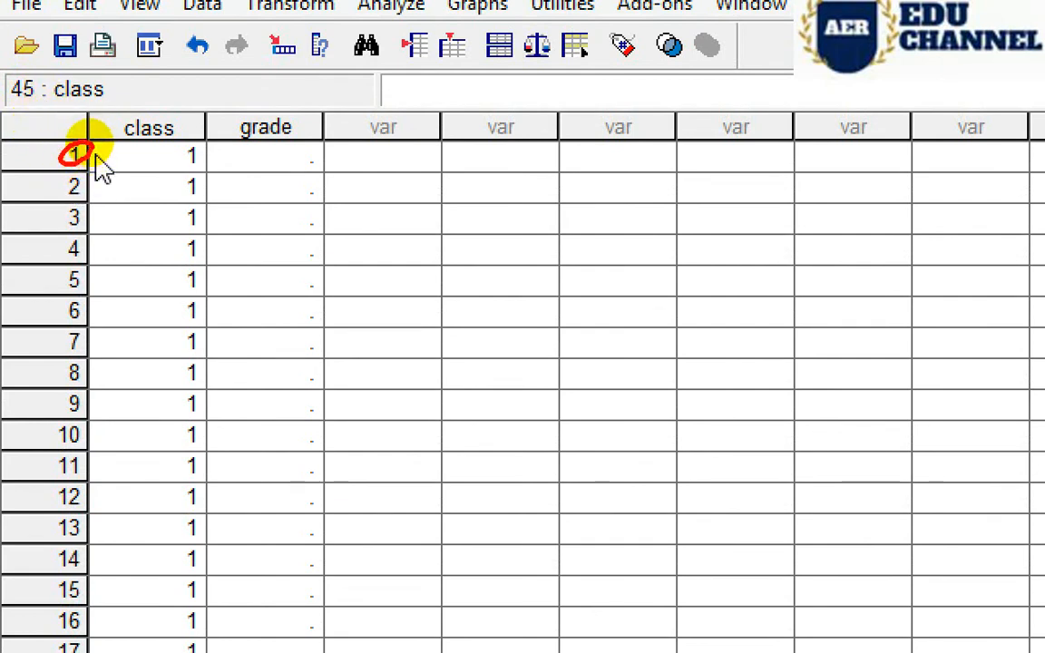
pyautogui.moveTo(192, 144)
pyautogui.mouseDown()
pyautogui.moveTo(210, 177)
pyautogui.moveTo(184, 150)
pyautogui.mouseUp()
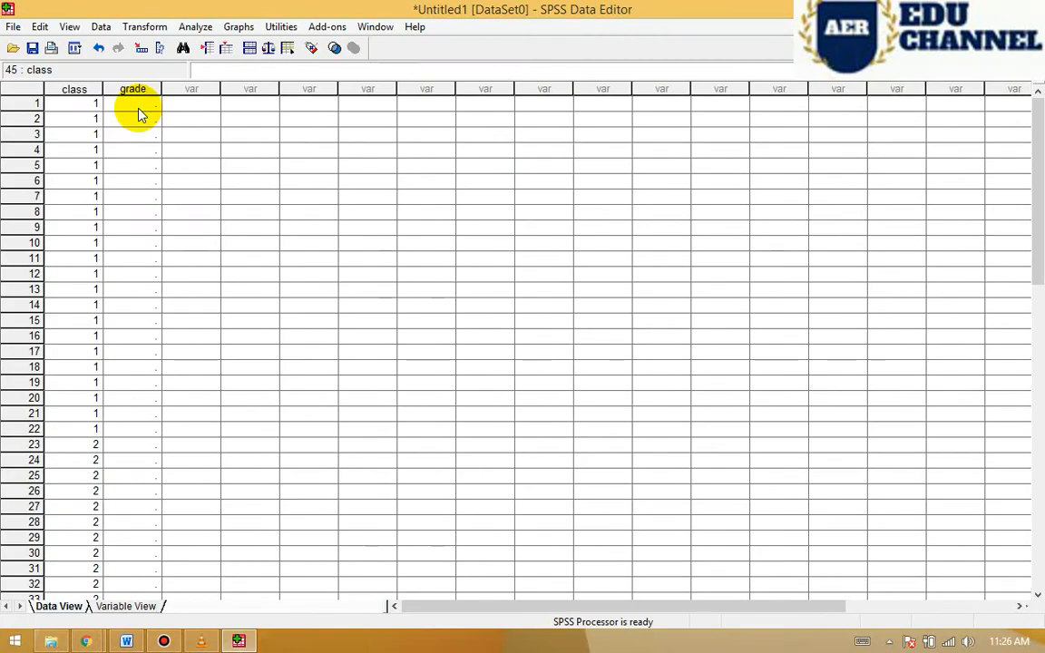
pyautogui.click(968, 642)
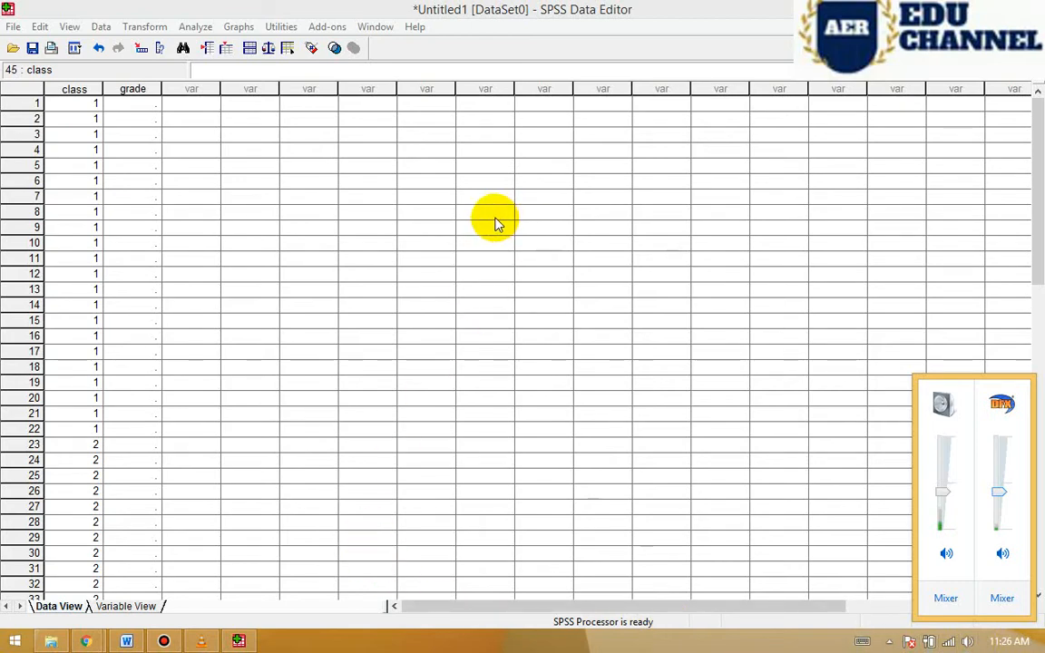
# Switch to the Word document and bring the table of Professor's class and Graduate student's class grades into view
pyautogui.click(131, 642)
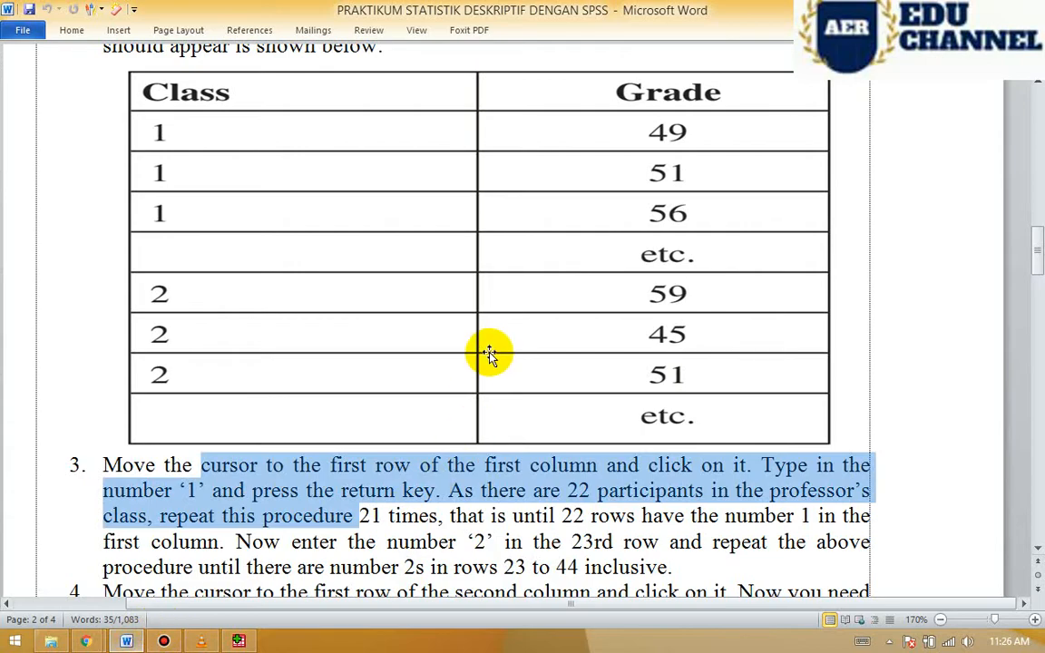
pyautogui.scroll(15, 489, 353)
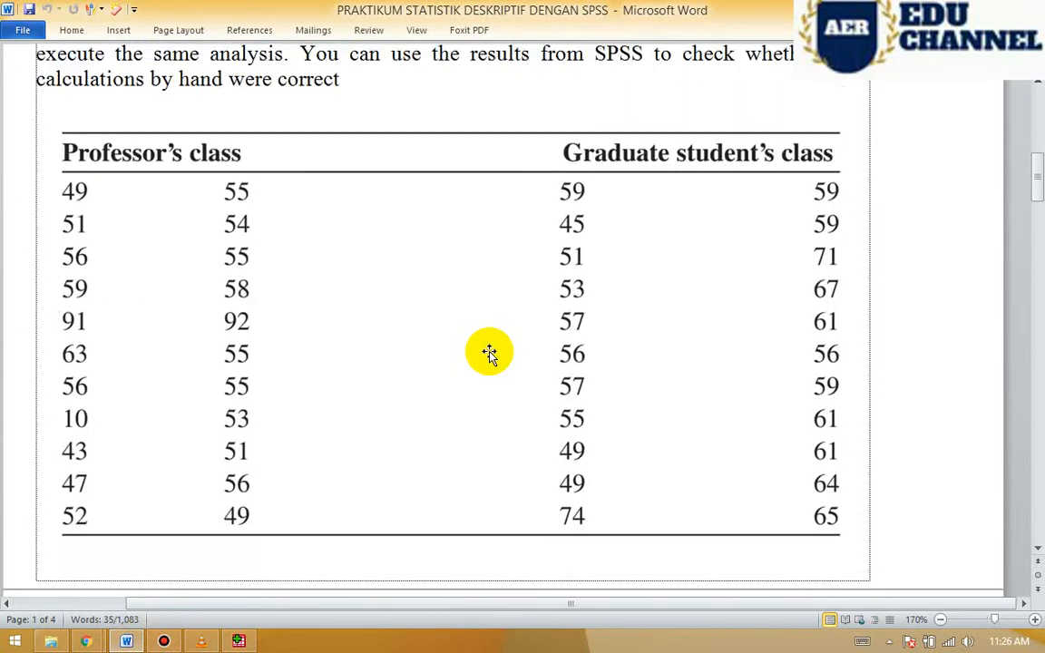
pyautogui.scroll(-2, 489, 354)
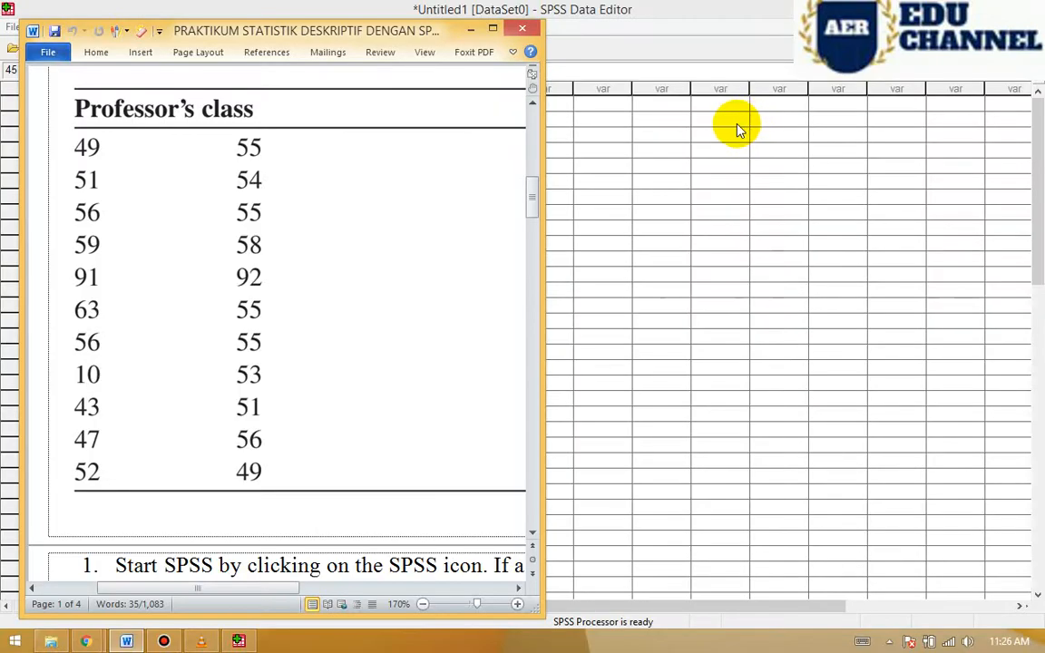
# Arrange the SPSS and Word windows side by side, both nearly full height, with the data sheet beside the Professor's class grades
pyautogui.moveTo(371, 33); pyautogui.dragTo(790, 38)
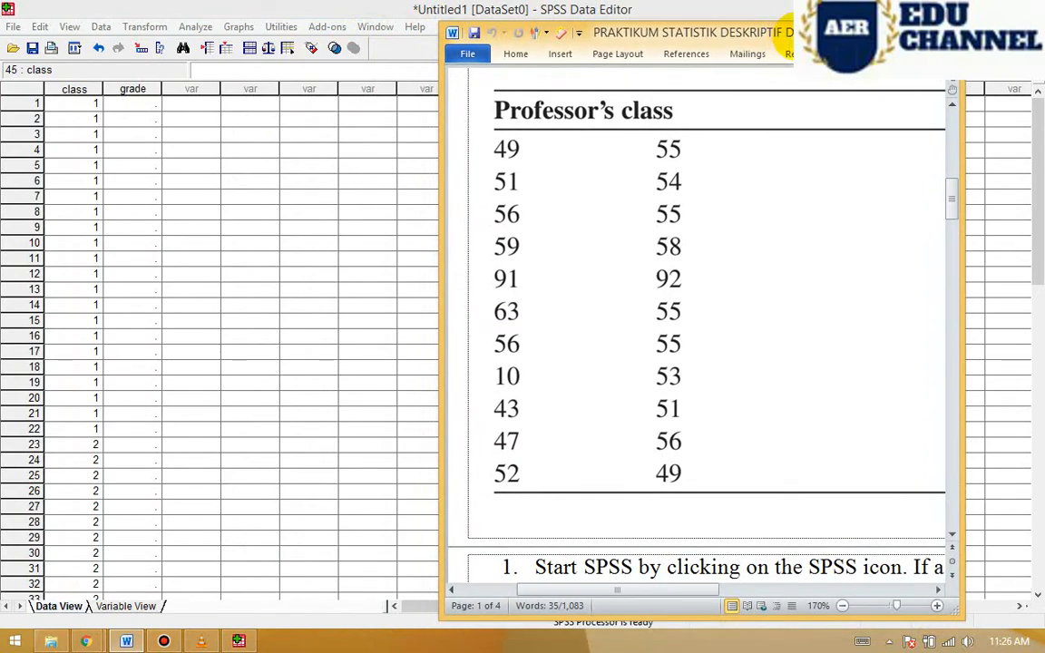
pyautogui.click(998, 8)
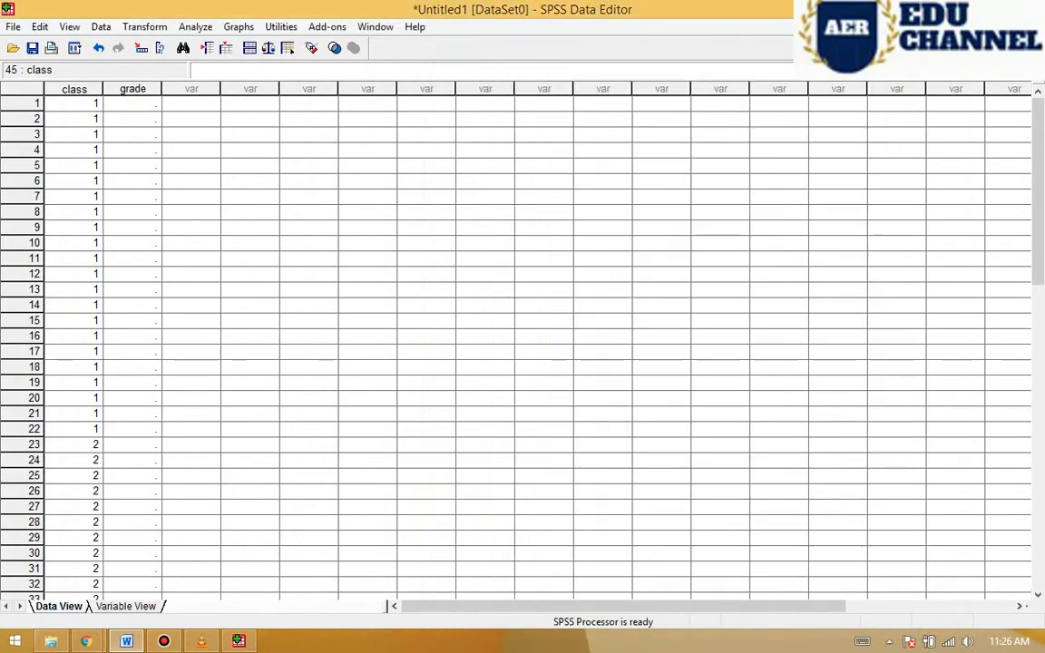
pyautogui.moveTo(579, 134); pyautogui.dragTo(343, 41)
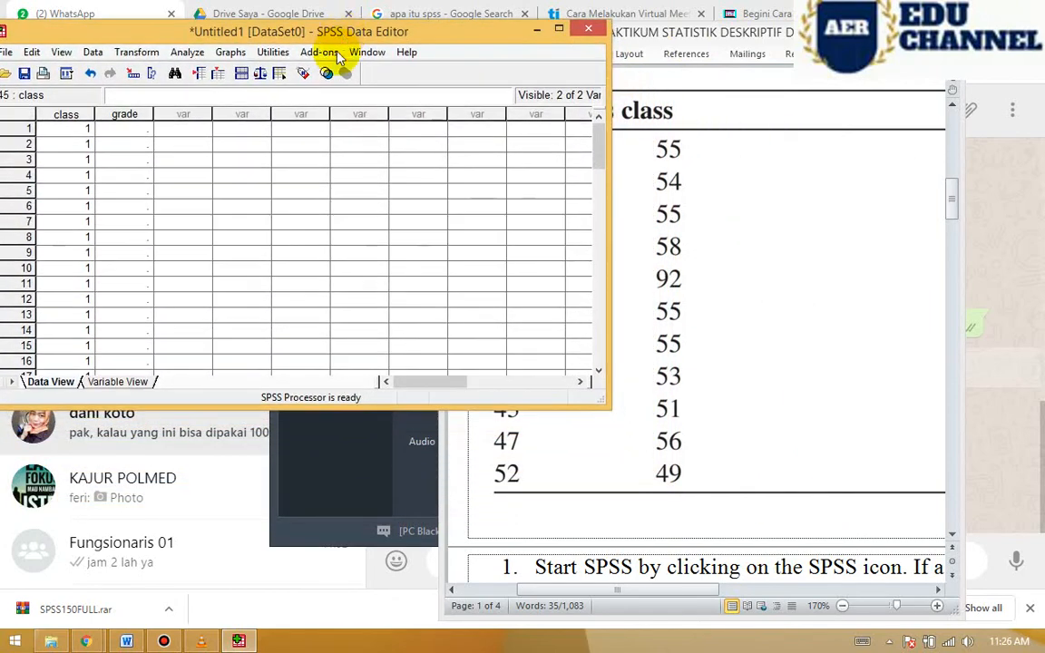
pyautogui.moveTo(238, 406); pyautogui.dragTo(221, 611)
pyautogui.click(805, 80)
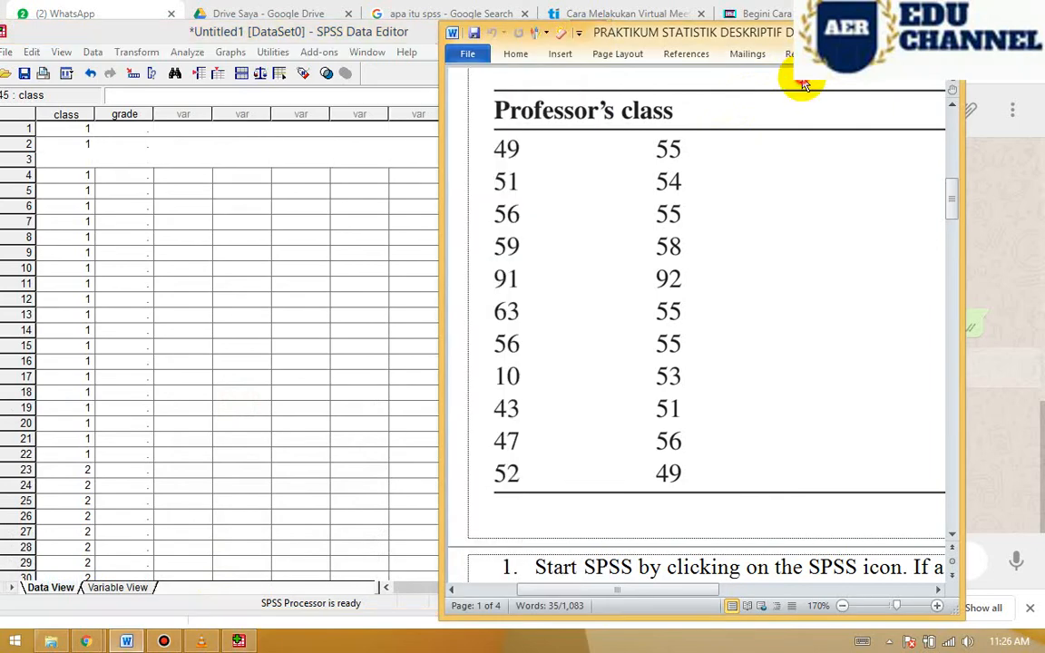
pyautogui.moveTo(801, 34); pyautogui.dragTo(894, 17)
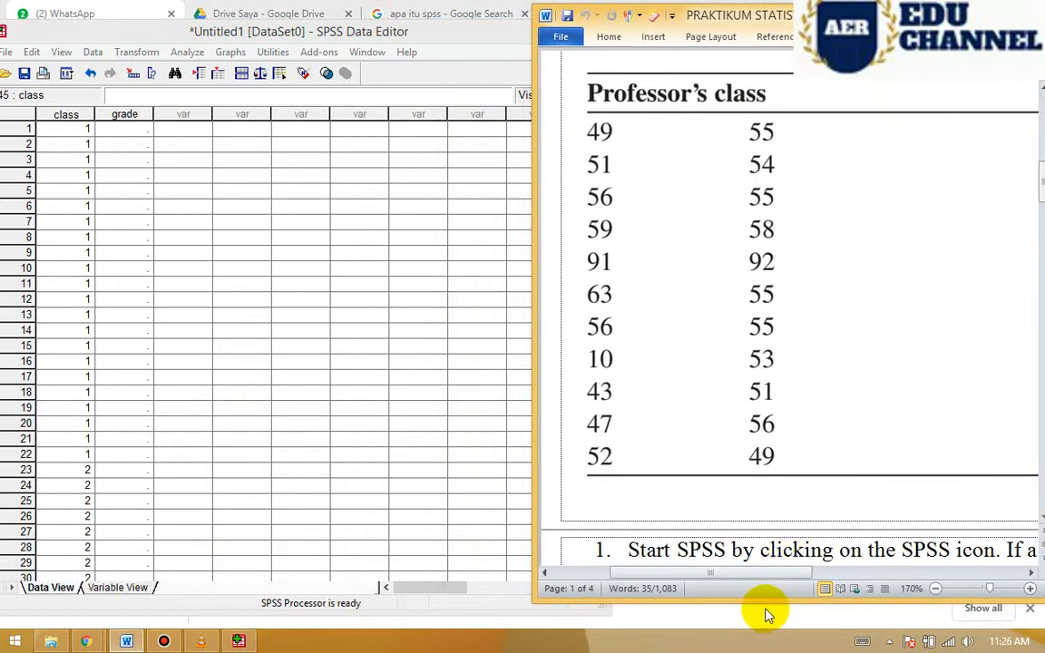
pyautogui.moveTo(764, 603); pyautogui.dragTo(763, 625)
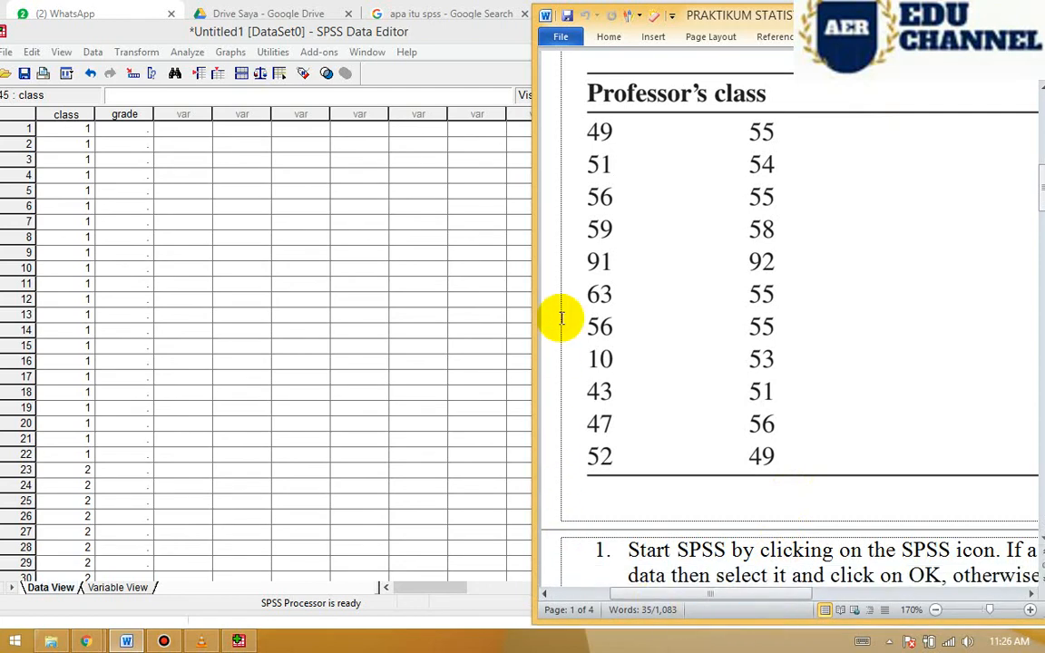
# Move the Word window aside so the Professor's class grades sit uncovered beside the SPSS data sheet
pyautogui.click(138, 138)
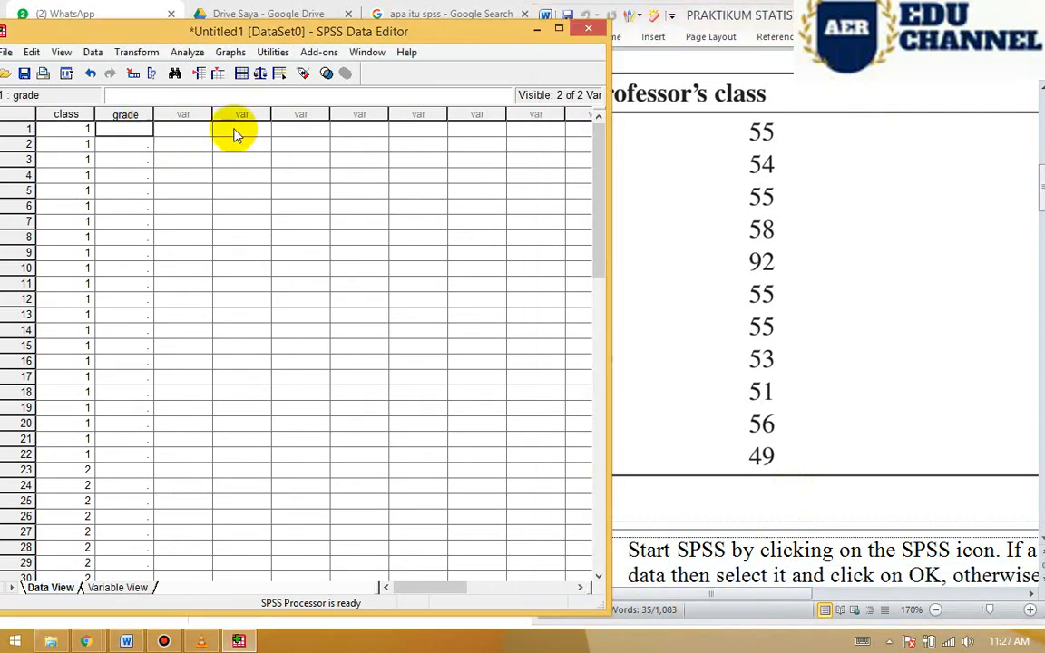
pyautogui.click(727, 50)
pyautogui.moveTo(751, 25); pyautogui.dragTo(840, 21)
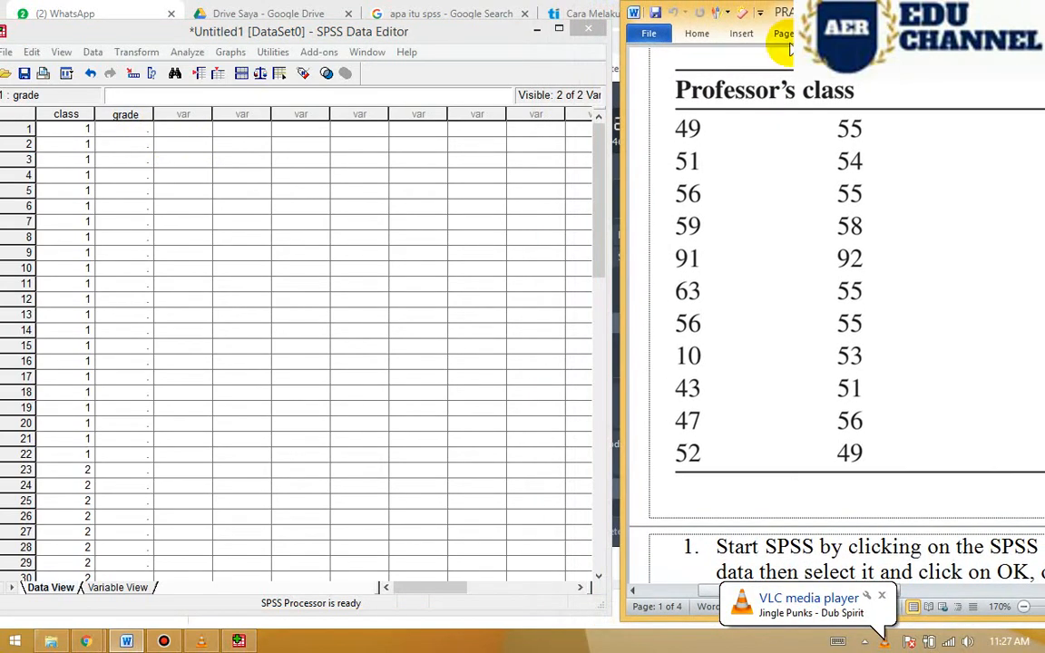
# Enter the Professor's class grades 49, 51, 56, 59 and 91 in the grade column for rows 1 to 5
pyautogui.click(141, 136)
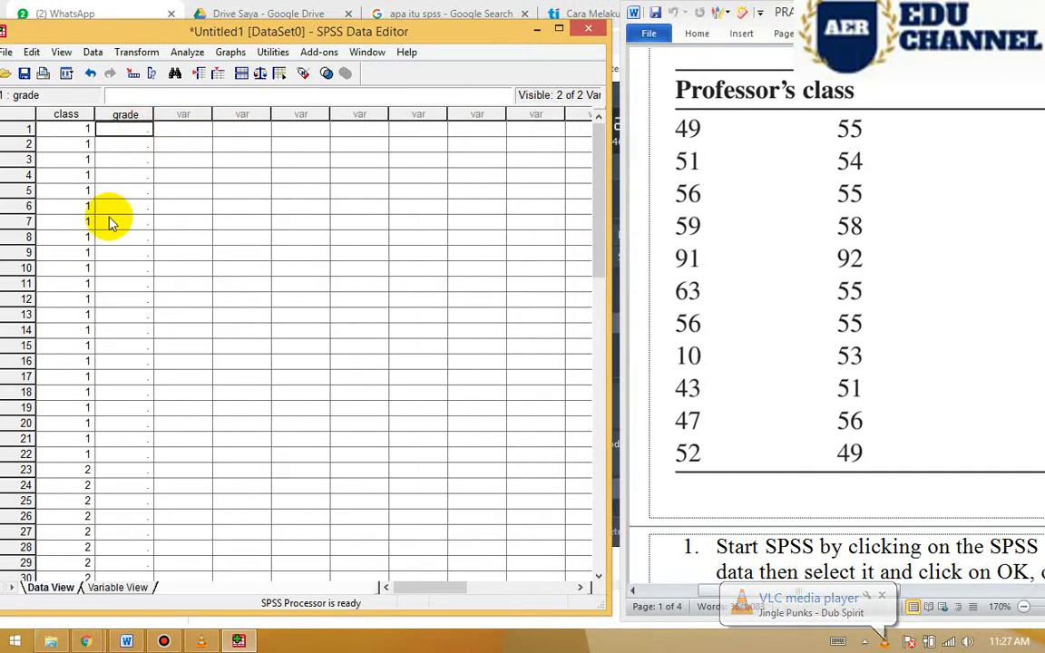
pyautogui.write('49')
pyautogui.press('Return')
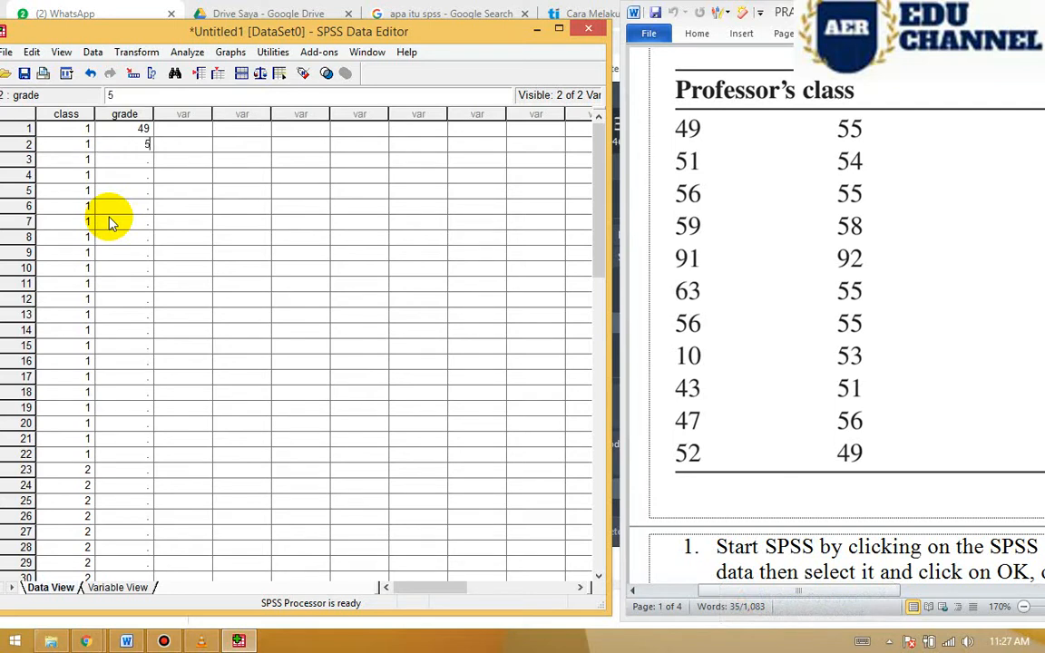
pyautogui.write('51')
pyautogui.press('Return')
pyautogui.write('56')
pyautogui.press('Return')
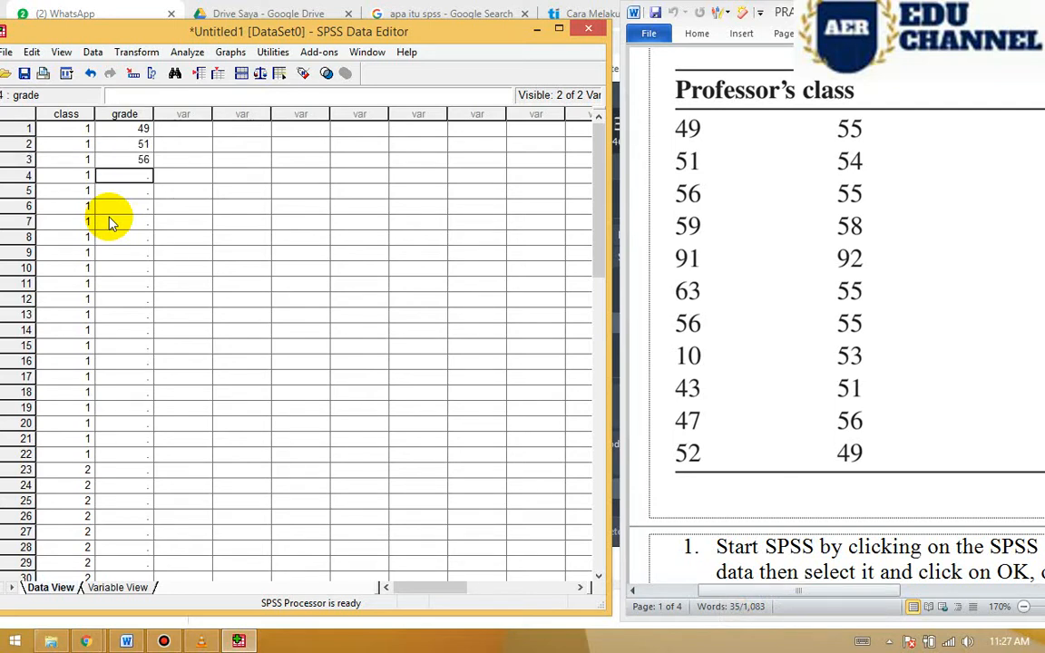
pyautogui.write('59')
pyautogui.press('Return')
pyautogui.write('91')
pyautogui.press('Return')
# Enter the grades 63, 56, 10, 43, 47 and 52 in the grade column for rows 6 to 11
pyautogui.write('63')
pyautogui.press('Return')
pyautogui.write('56')
pyautogui.press('Return')
pyautogui.write('10')
pyautogui.press('Return')
pyautogui.write('43')
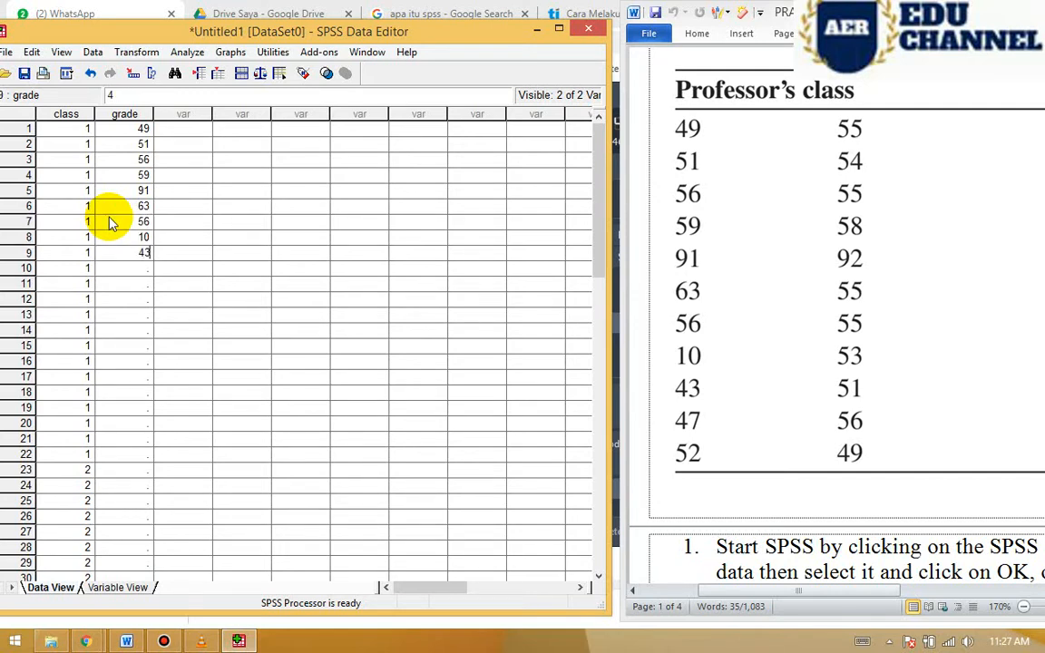
pyautogui.press('Return')
pyautogui.write('47')
pyautogui.press('Return')
pyautogui.write('52')
pyautogui.press('Return')
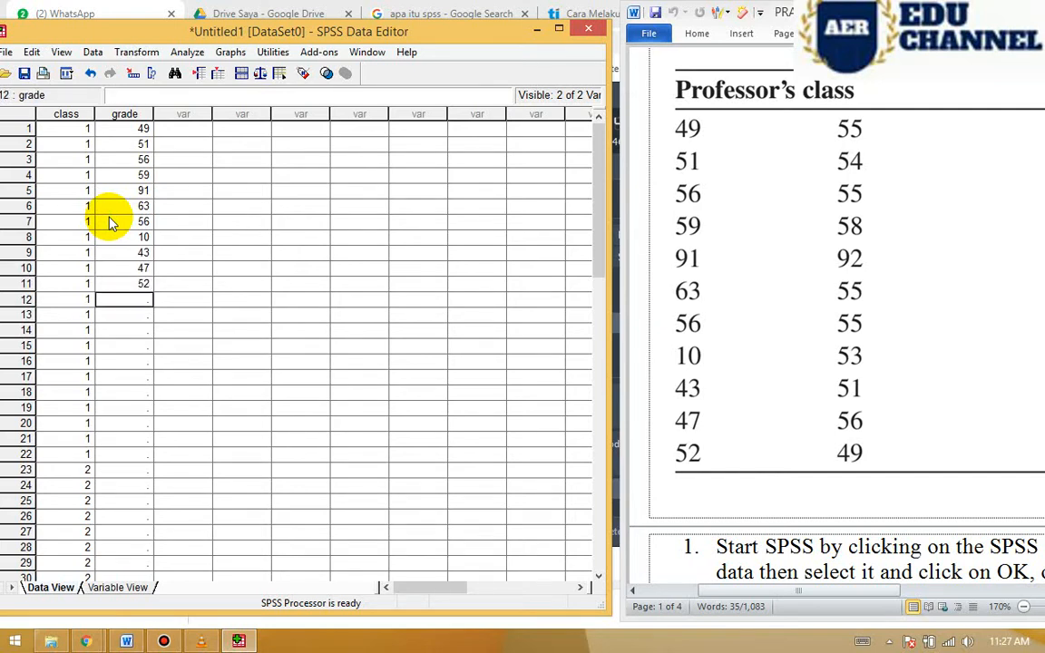
# Enter the second-column Professor's class grades 55, 54, 55, 58 and 92 in rows 12 to 16
pyautogui.write('55')
pyautogui.press('Return')
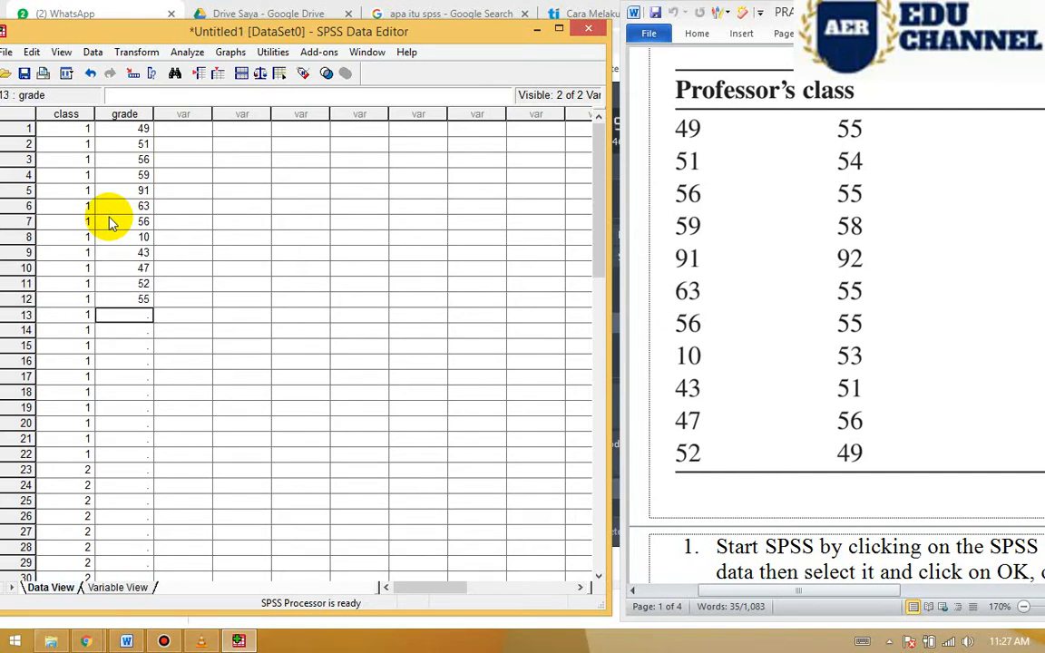
pyautogui.write('54')
pyautogui.press('Return')
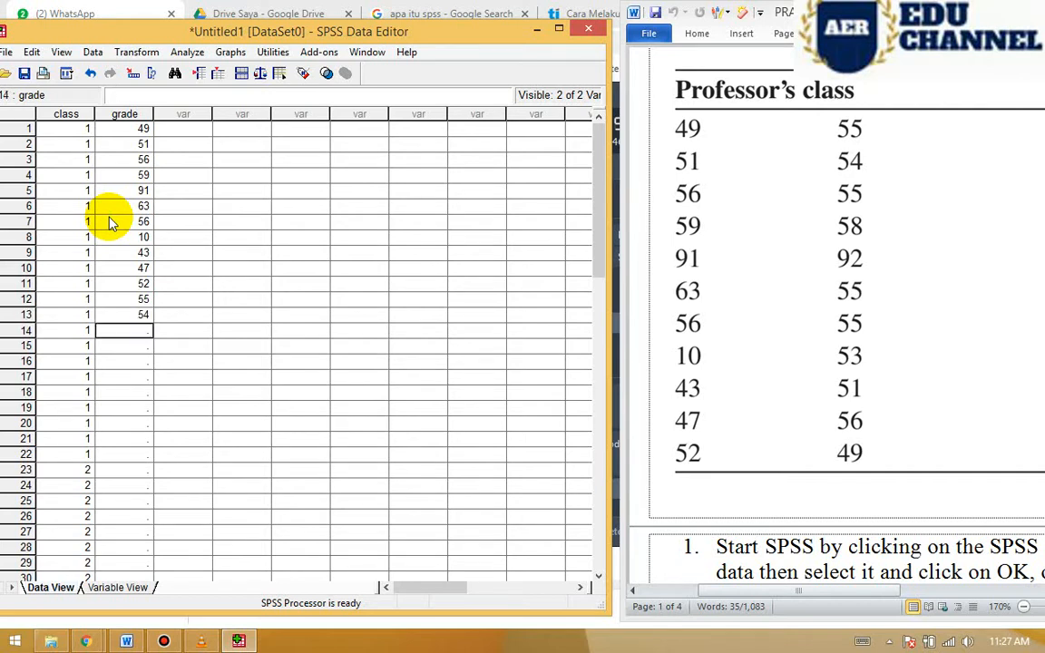
pyautogui.write('55')
pyautogui.press('Return')
pyautogui.write('5')
pyautogui.press('Return')
pyautogui.write('92')
pyautogui.press('Return')
# Enter the remaining Professor's class grades 55, 55, 53, 51, 56 and 49 in rows 17 to 22
pyautogui.write('4')
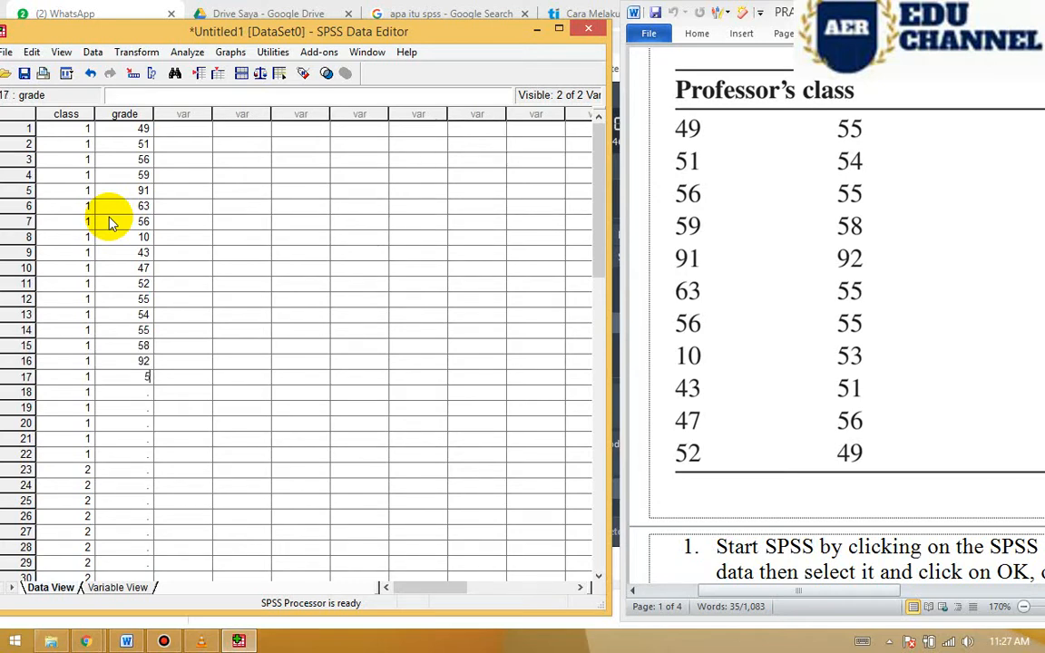
pyautogui.write('5')
pyautogui.press('Return')
pyautogui.write('55')
pyautogui.press('Return')
pyautogui.write('53')
pyautogui.press('Return')
pyautogui.write('5')
pyautogui.press('Return')
pyautogui.write('56')
pyautogui.press('Return')
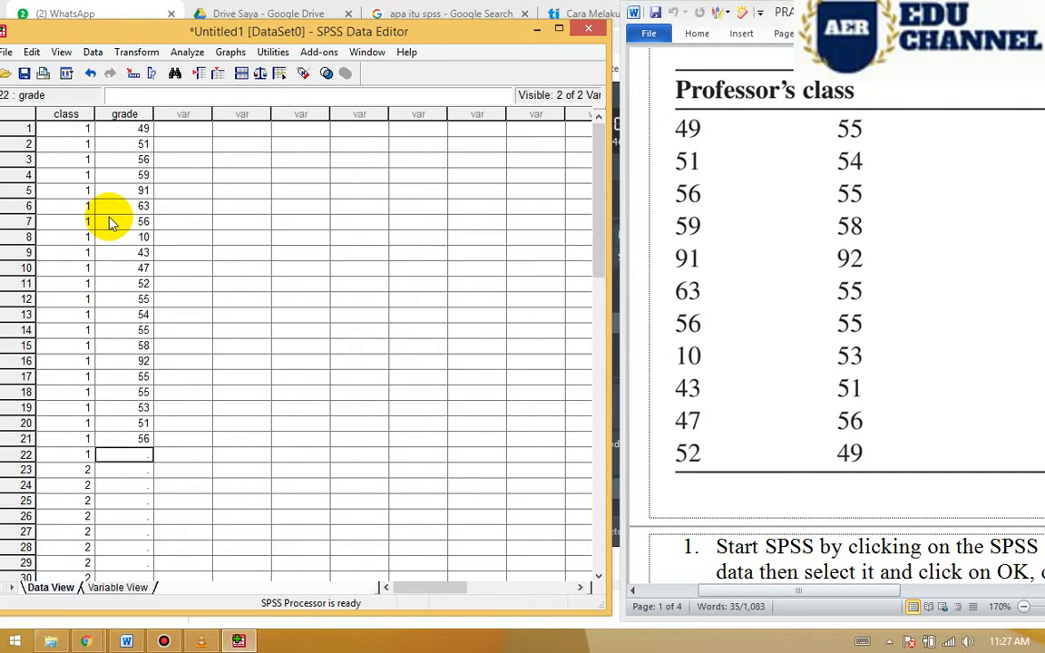
pyautogui.write('49')
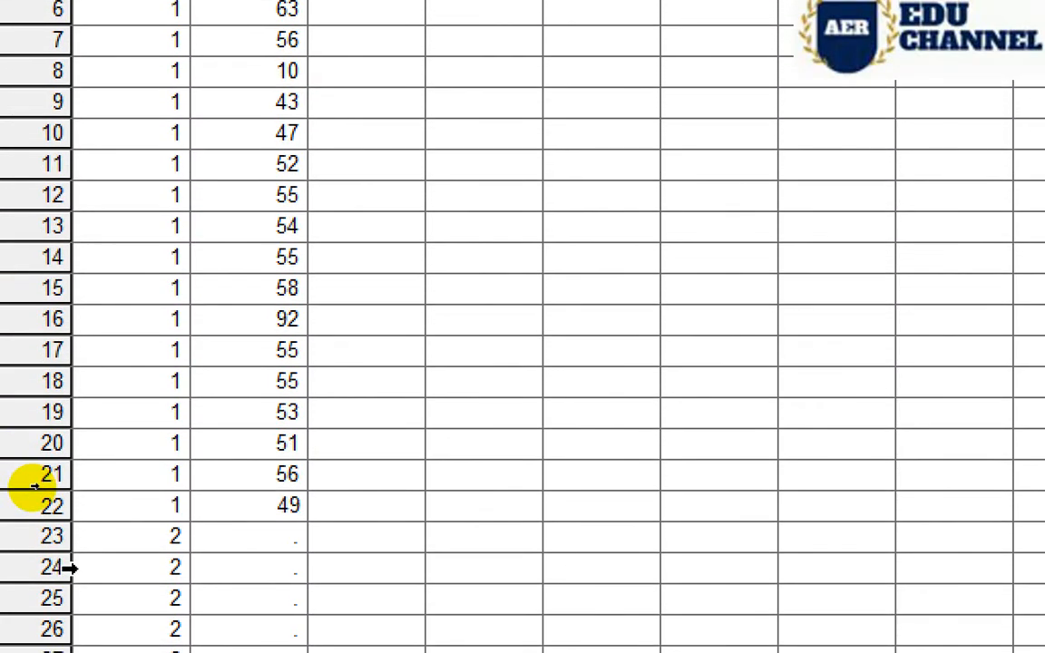
pyautogui.moveTo(19, 487)
pyautogui.mouseDown()
pyautogui.moveTo(331, 490)
pyautogui.moveTo(288, 521)
pyautogui.moveTo(122, 518)
pyautogui.moveTo(54, 534)
pyautogui.moveTo(18, 495)
pyautogui.mouseUp()
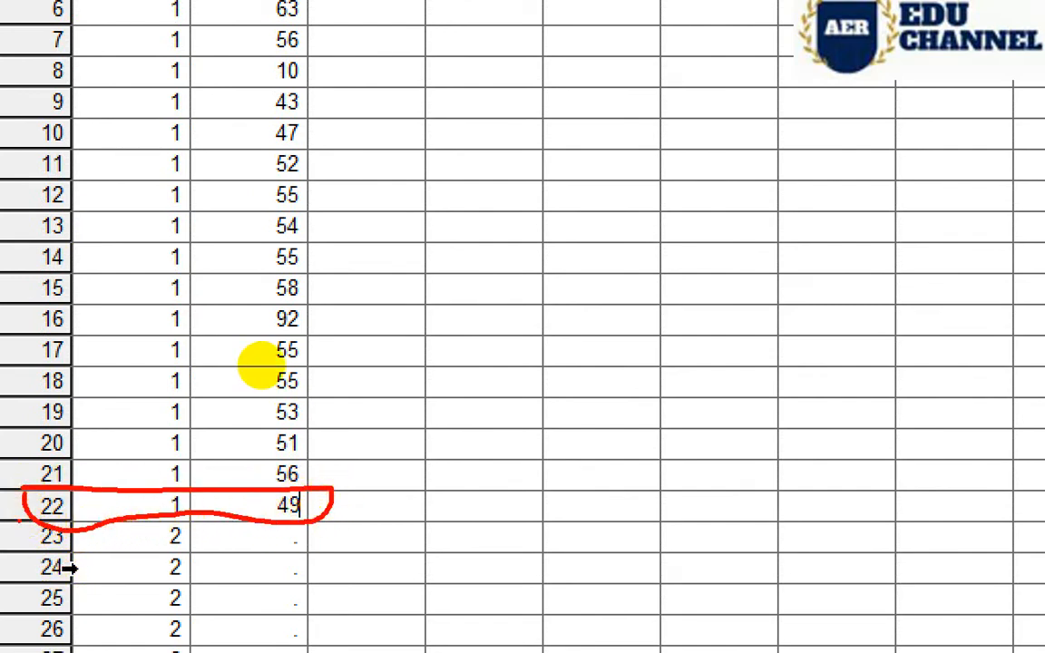
pyautogui.press('Escape')
pyautogui.press('Escape')
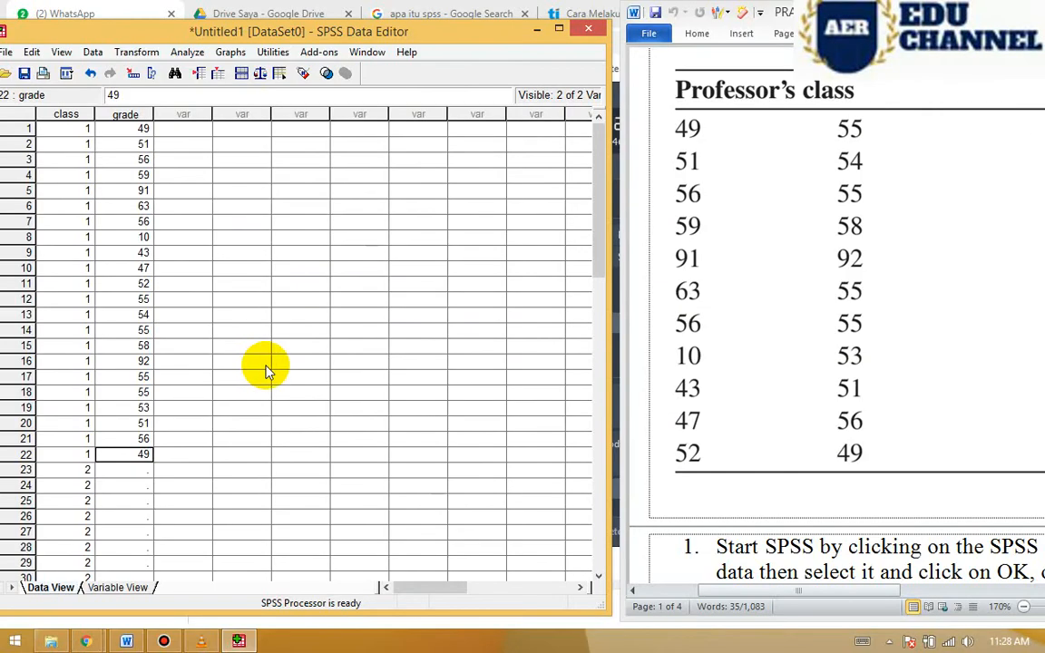
# Bring the Graduate student's class grades into view in the Word document and place its window beside the SPSS data sheet
pyautogui.click(865, 195)
pyautogui.click(937, 187)
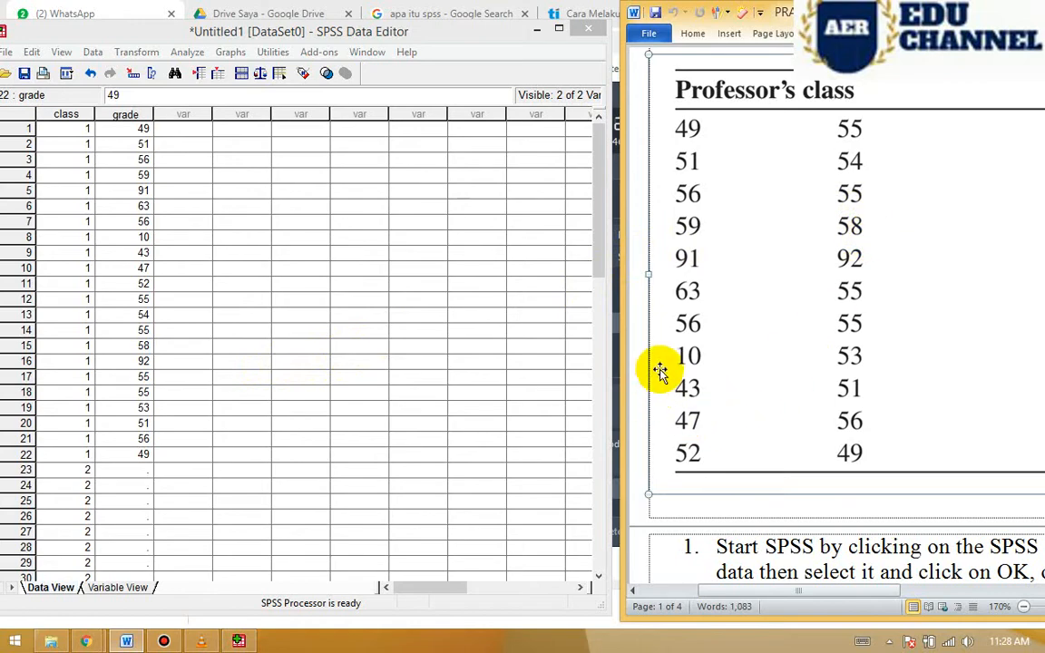
pyautogui.moveTo(785, 13); pyautogui.dragTo(570, 13)
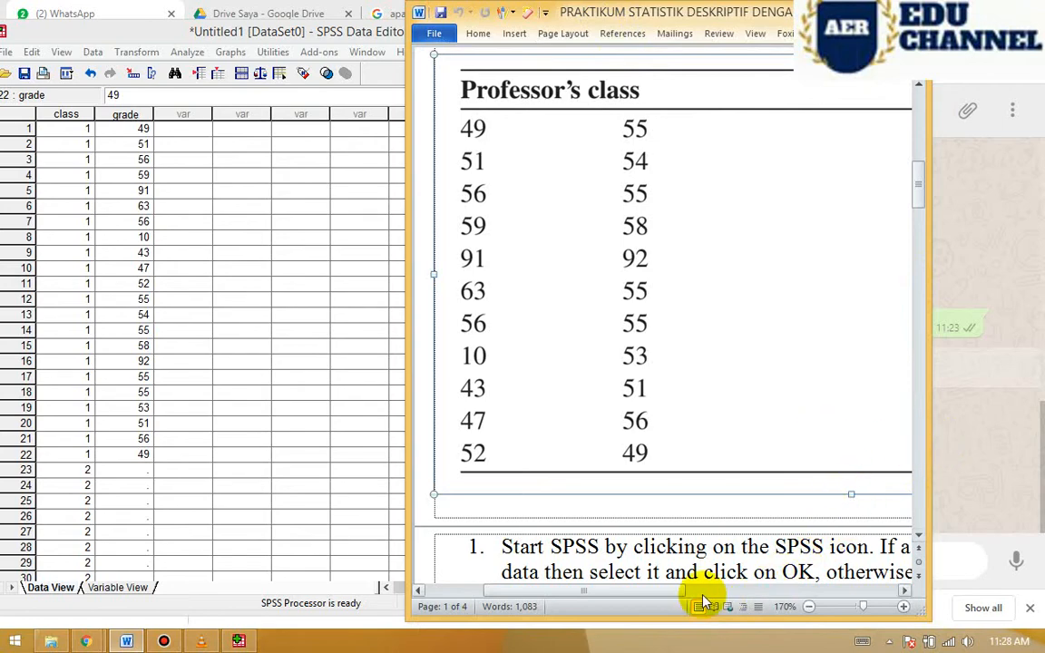
pyautogui.moveTo(679, 592); pyautogui.dragTo(840, 595)
pyautogui.moveTo(699, 19); pyautogui.dragTo(879, 20)
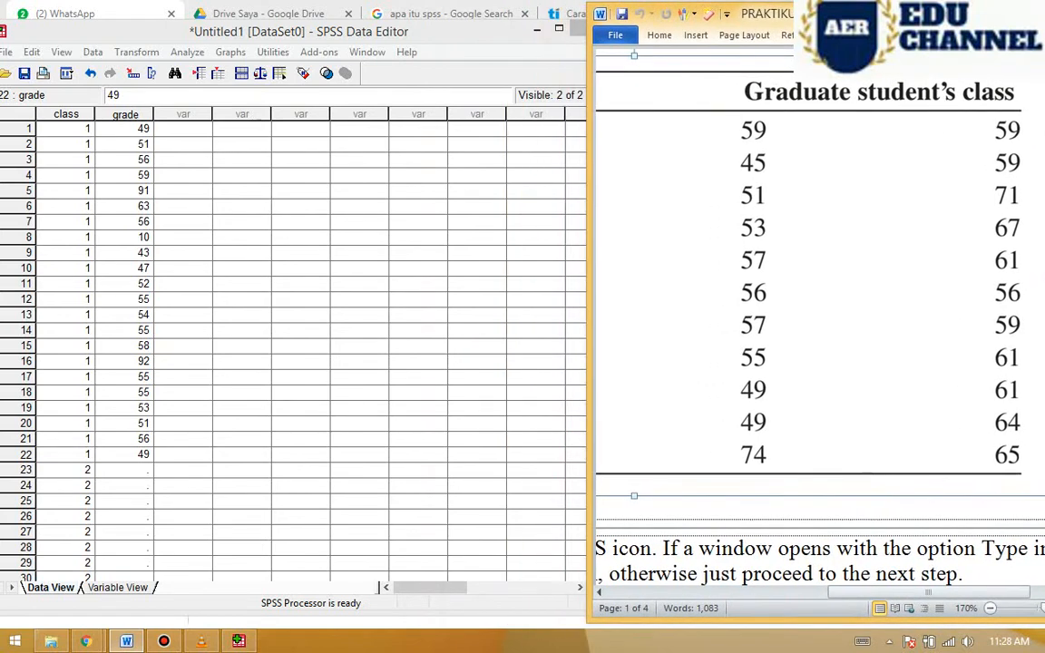
# Enter the Graduate student's class grades 59, 45, 51, 53 and 57 in the grade column for rows 23 to 27
pyautogui.click(375, 227)
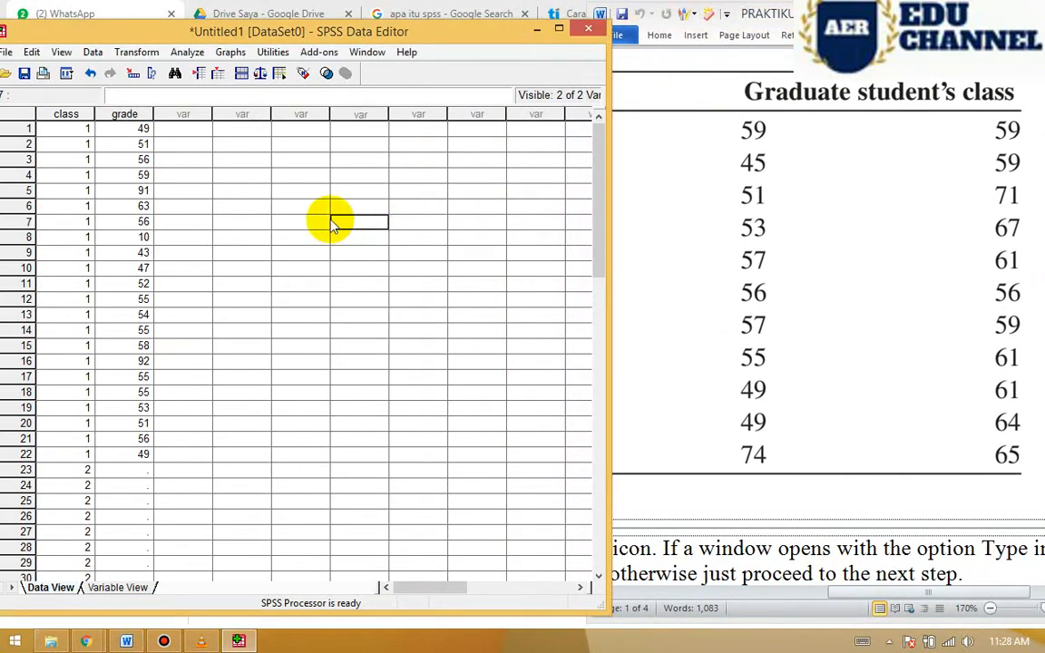
pyautogui.scroll(-1, 140, 472)
pyautogui.scroll(-3, 141, 471)
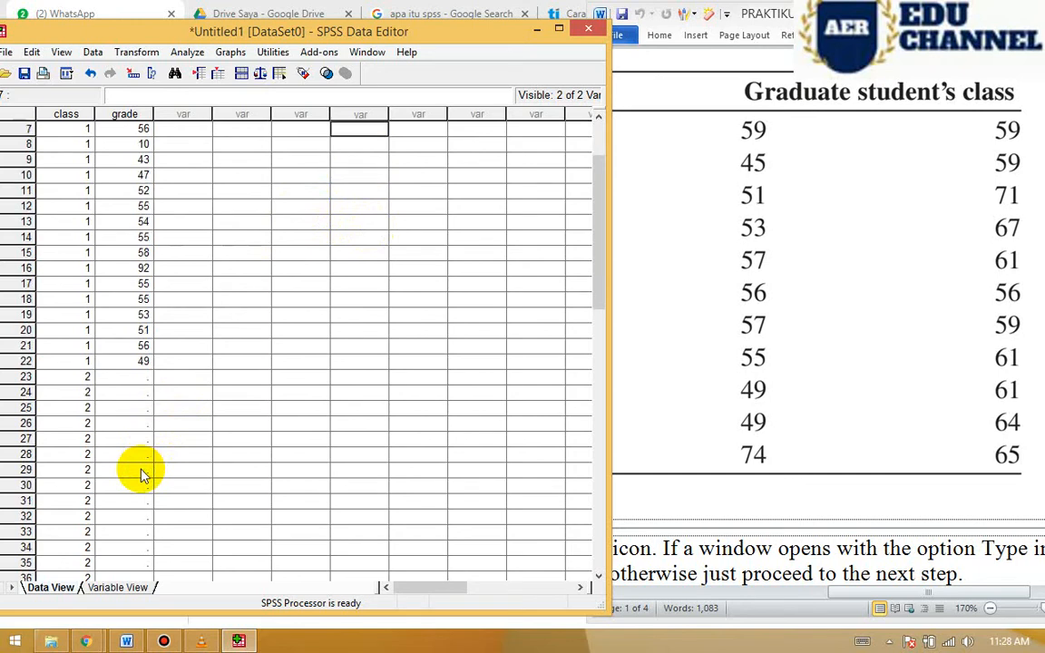
pyautogui.click(130, 287)
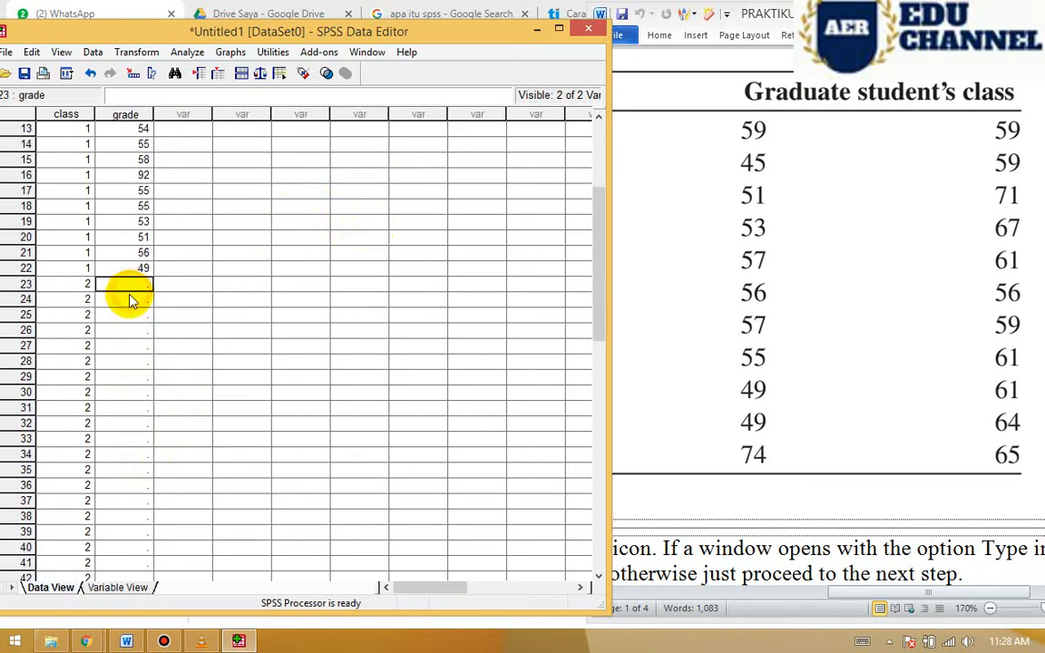
pyautogui.write('5')
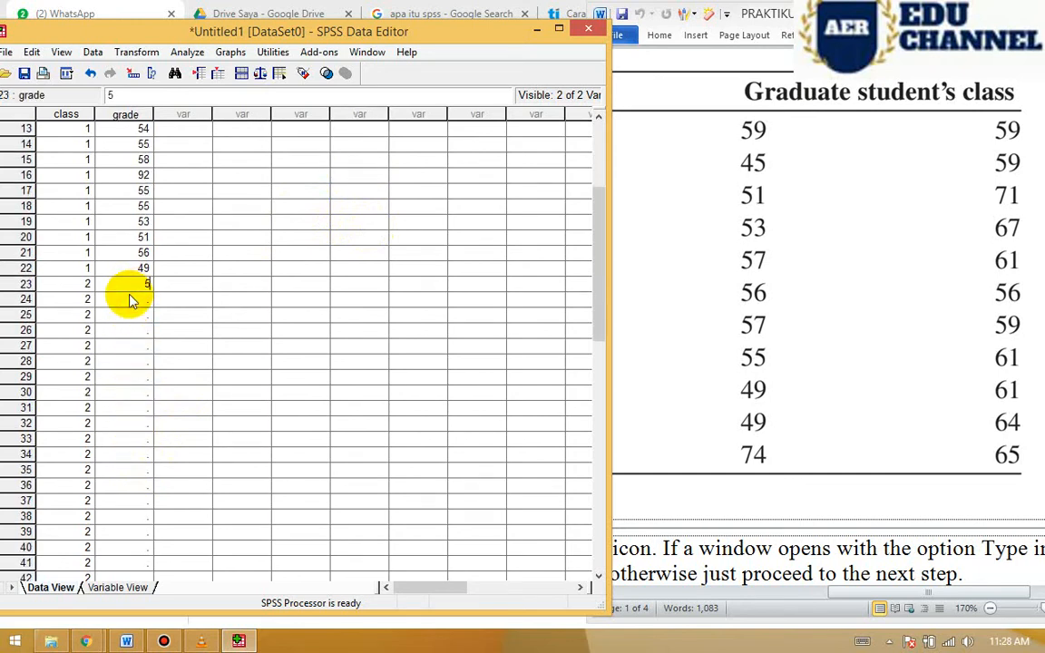
pyautogui.write('9')
pyautogui.press('Return')
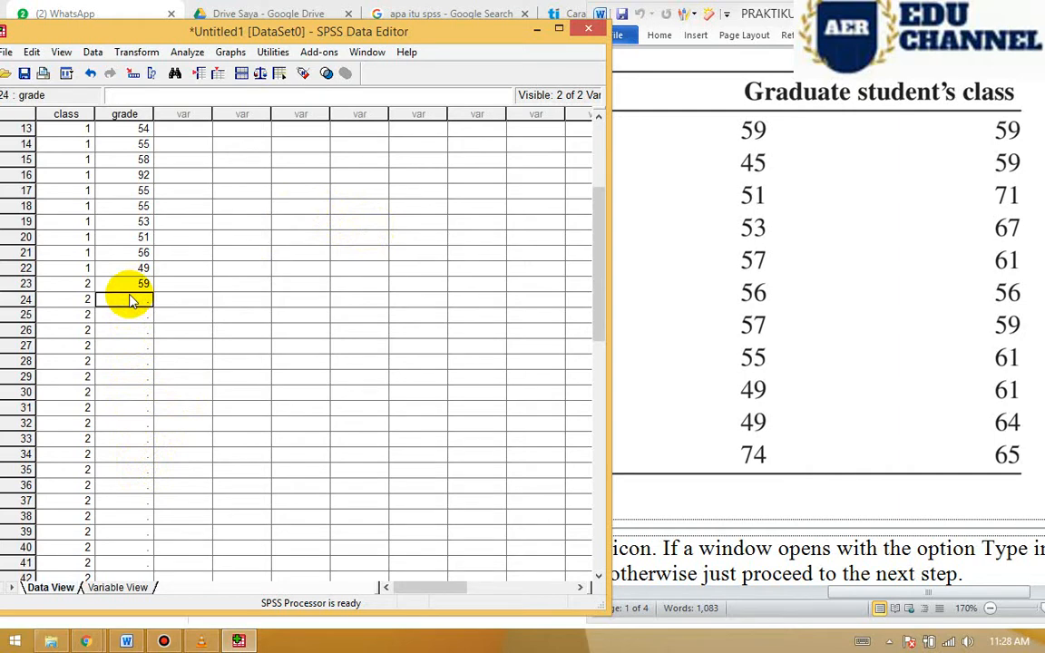
pyautogui.write('45')
pyautogui.press('Return')
pyautogui.write('51')
pyautogui.press('Return')
pyautogui.write('53')
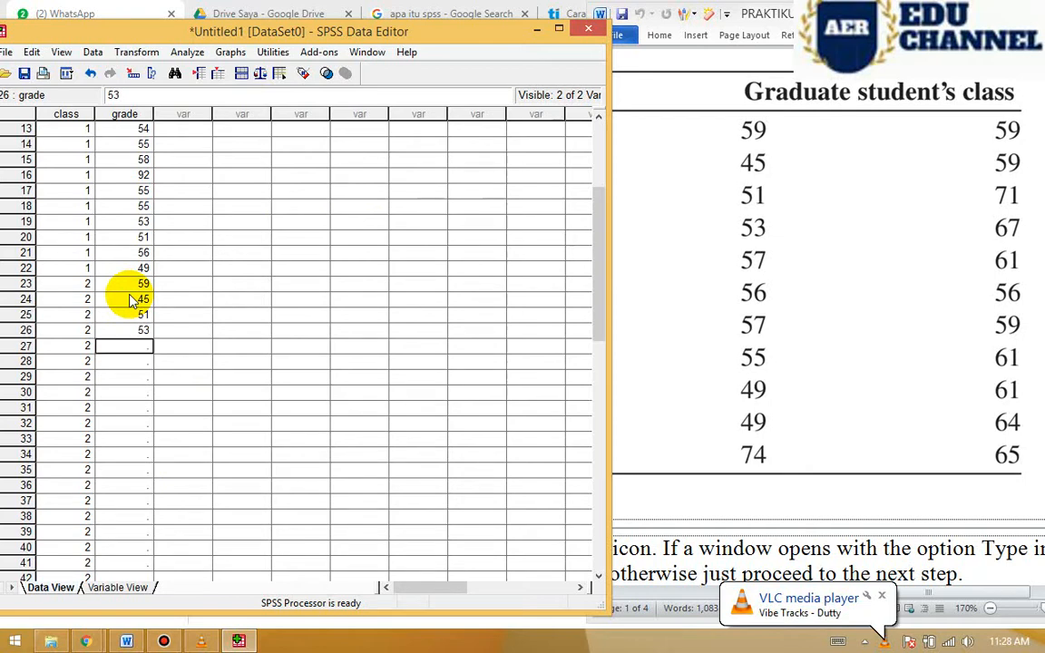
pyautogui.press('Return')
pyautogui.write('57')
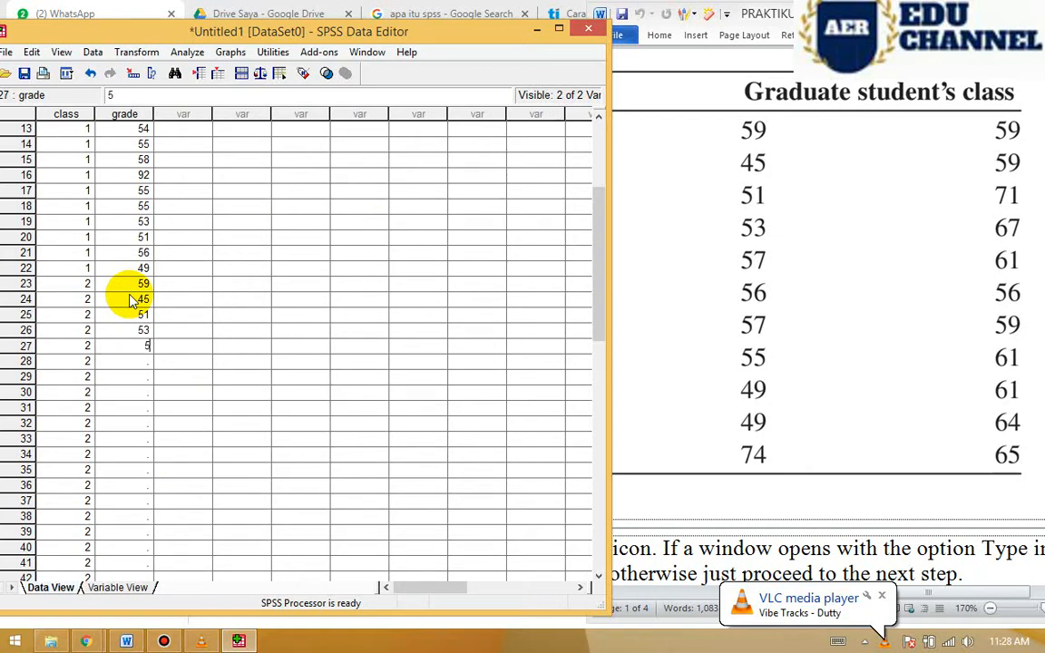
pyautogui.press('Return')
# Enter the grades 56, 57, 55, 49, 49 and 74 in the grade column for rows 28 to 33
pyautogui.write('56')
pyautogui.press('Return')
pyautogui.write('57')
pyautogui.press('Return')
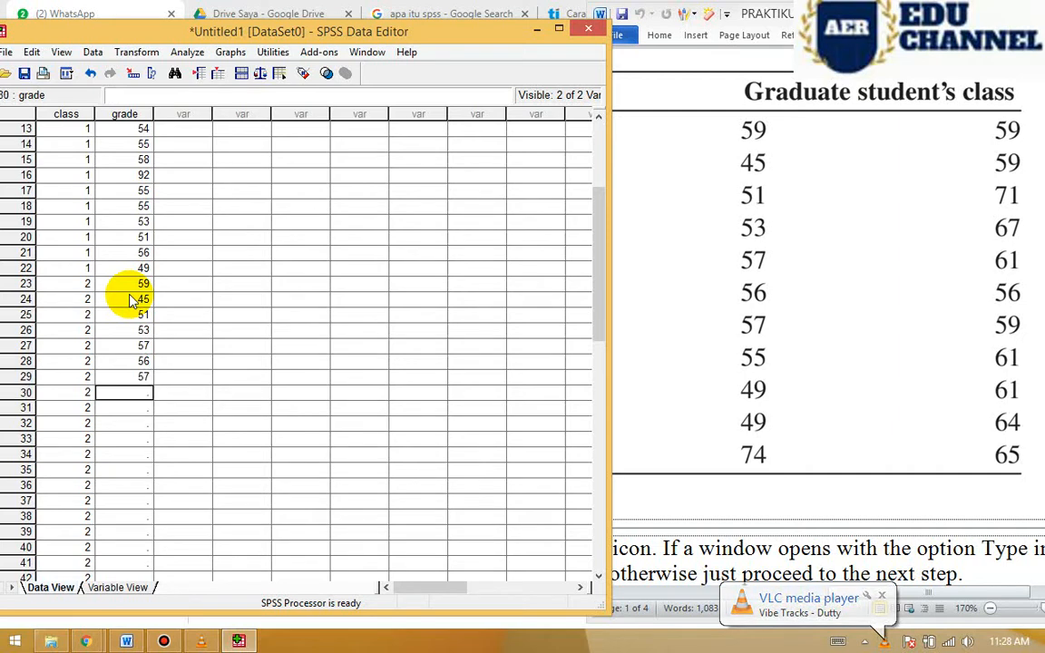
pyautogui.write('55')
pyautogui.press('Return')
pyautogui.write('49')
pyautogui.press('Return')
pyautogui.write('4')
pyautogui.press('Return')
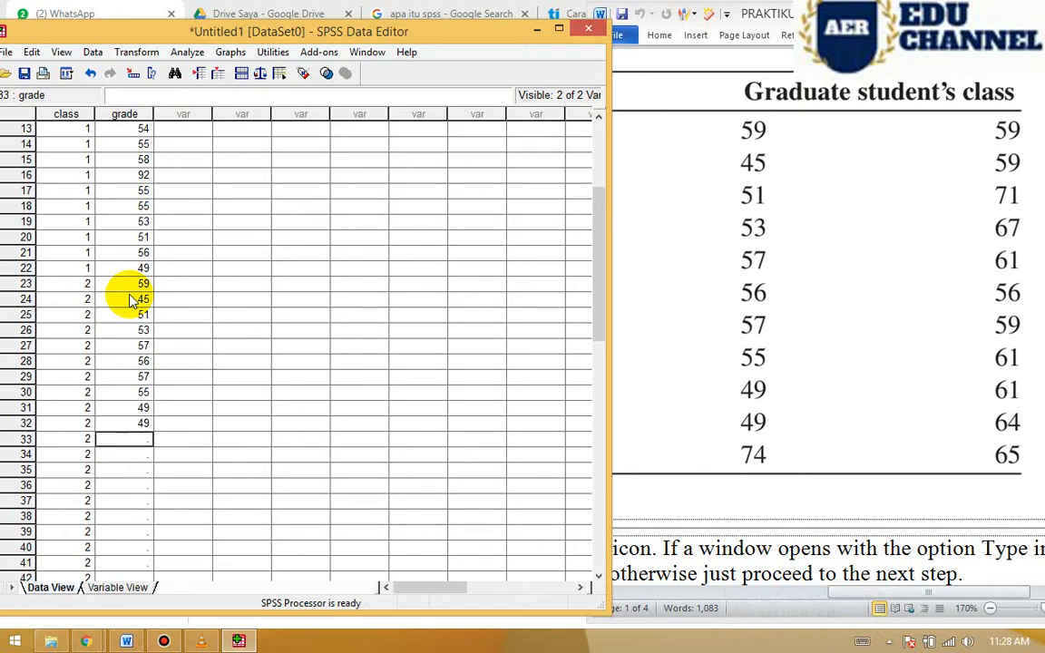
pyautogui.write('74')
pyautogui.press('Return')
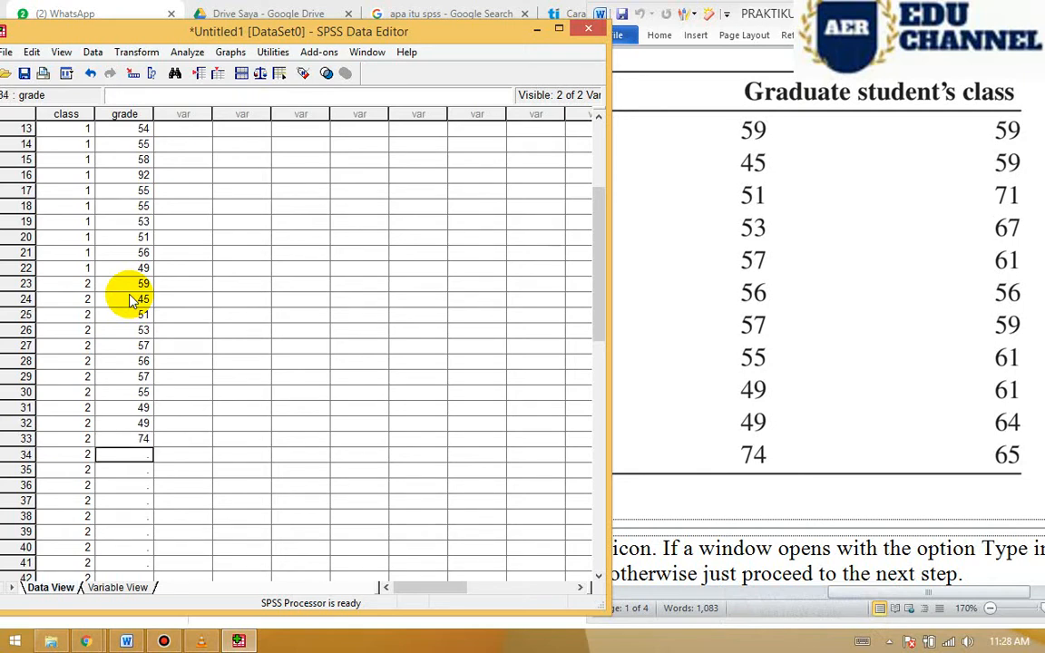
# Enter the second-column Graduate student's class grades 59, 59, 71, 67 and 61 in rows 34 to 38
pyautogui.write('59')
pyautogui.press('Return')
pyautogui.write('59')
pyautogui.press('Return')
pyautogui.write('71')
pyautogui.press('Return')
pyautogui.write('67')
pyautogui.press('Return')
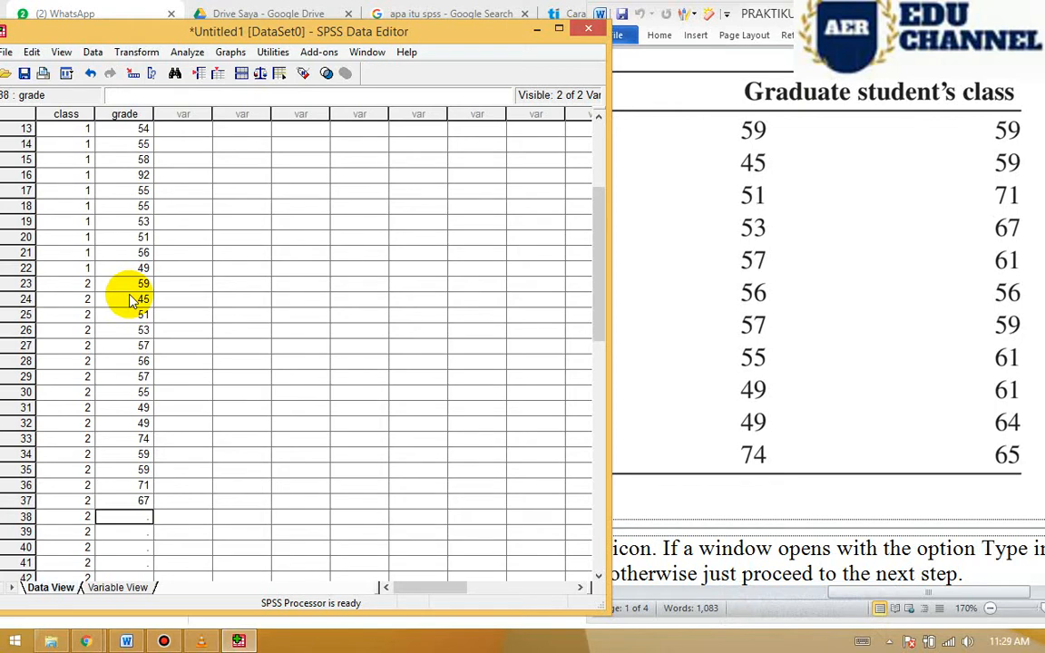
pyautogui.write('61')
pyautogui.press('Return')
# Enter the grades 56, 59, 61, 61, 64 and 64 in the grade column for rows 39 to 44
pyautogui.write('56')
pyautogui.press('Return')
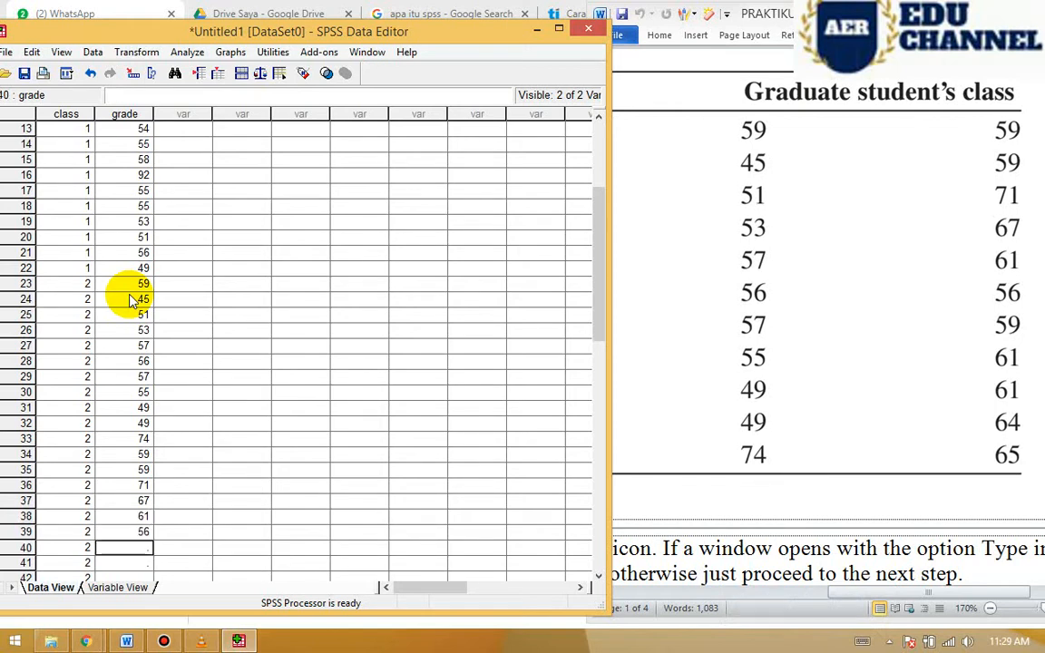
pyautogui.write('59')
pyautogui.press('Return')
pyautogui.write('61')
pyautogui.press('Return')
pyautogui.write('61')
pyautogui.press('Return')
pyautogui.write('64')
pyautogui.press('Return')
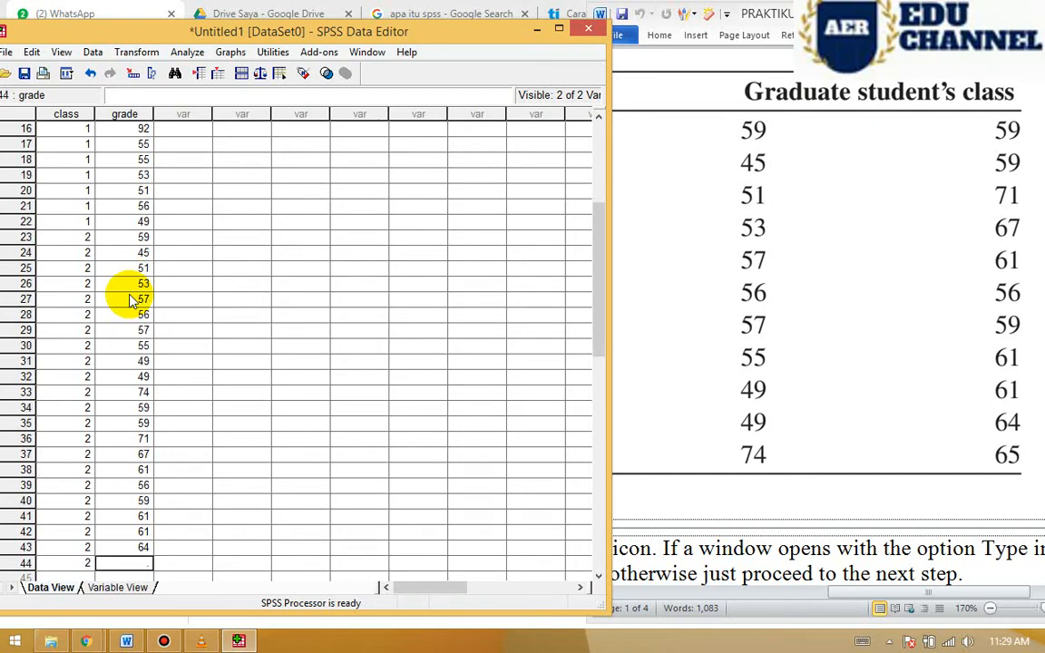
pyautogui.write('64')
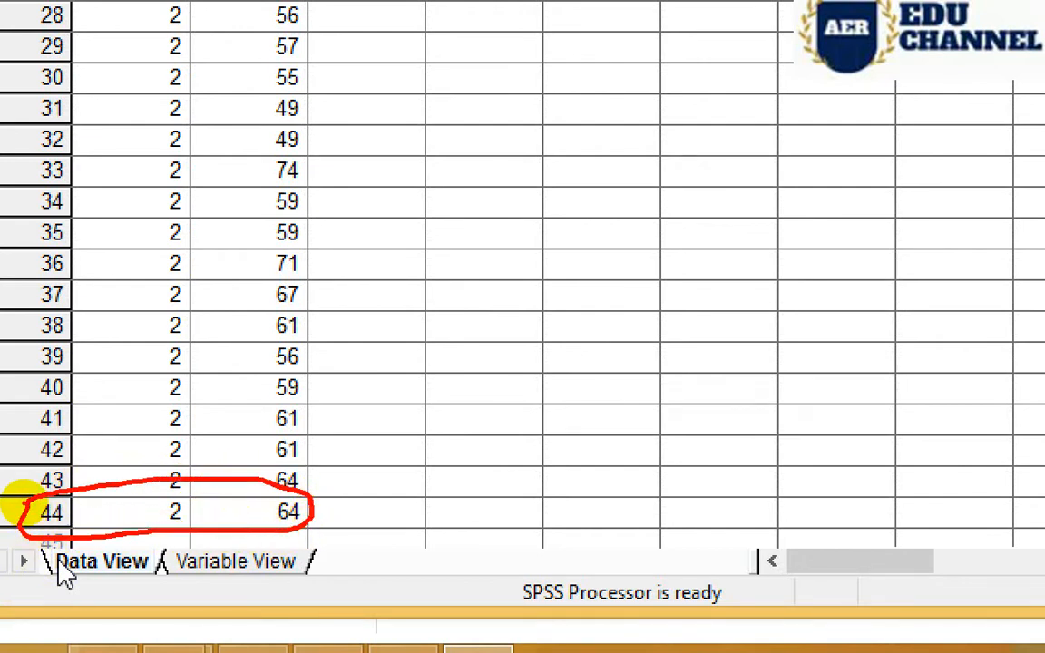
pyautogui.press('Escape')
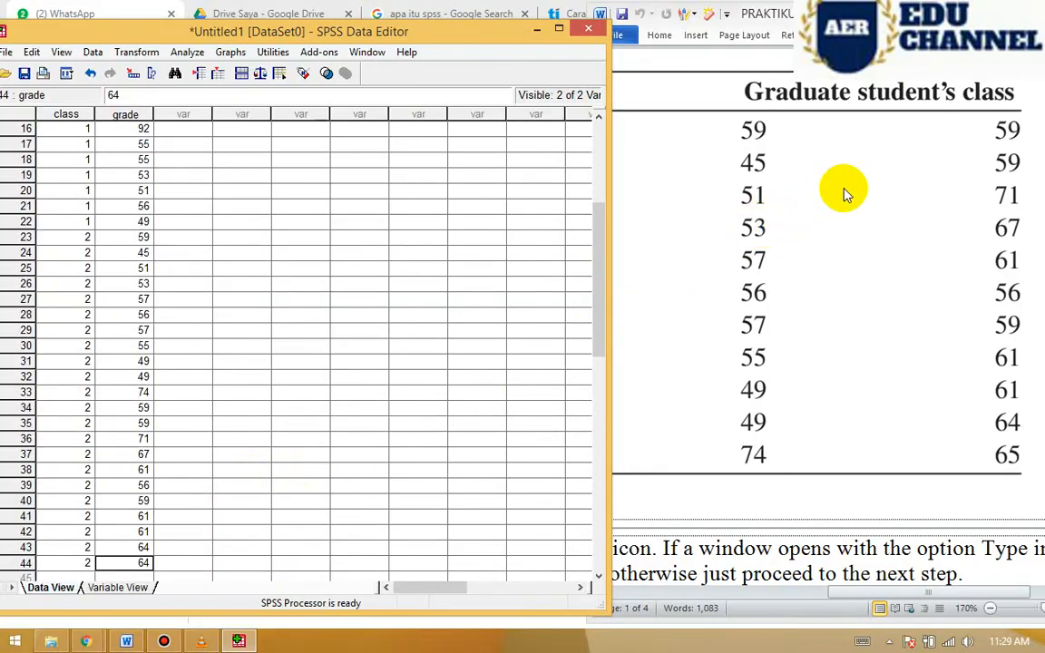
# Switch to the Word document and maximize its window
pyautogui.click(843, 194)
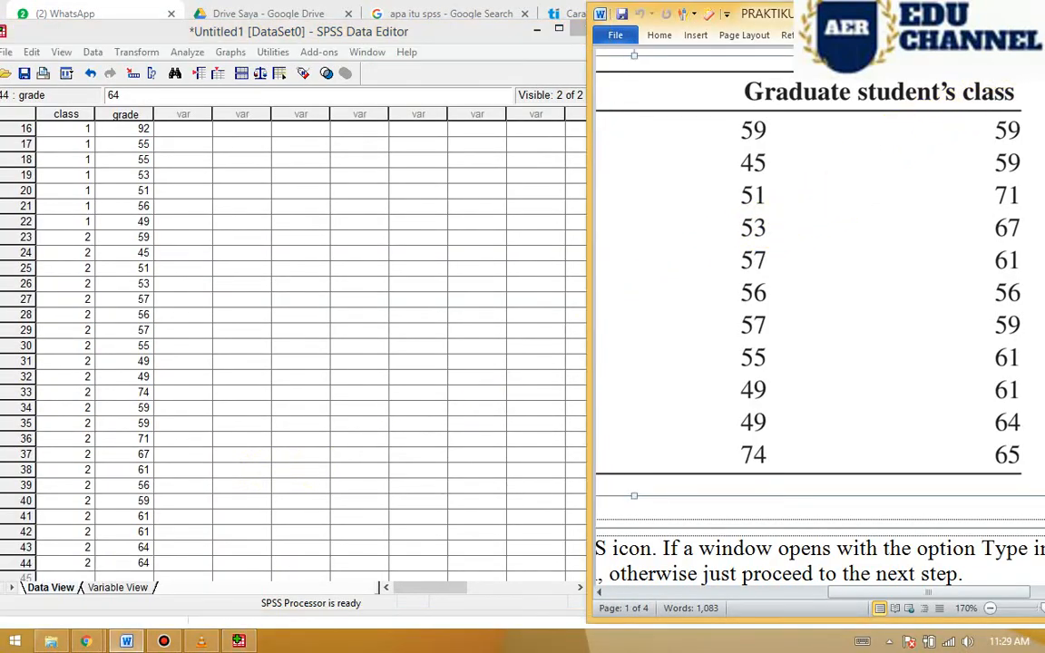
pyautogui.moveTo(923, 11); pyautogui.dragTo(758, 40)
pyautogui.click(900, 36)
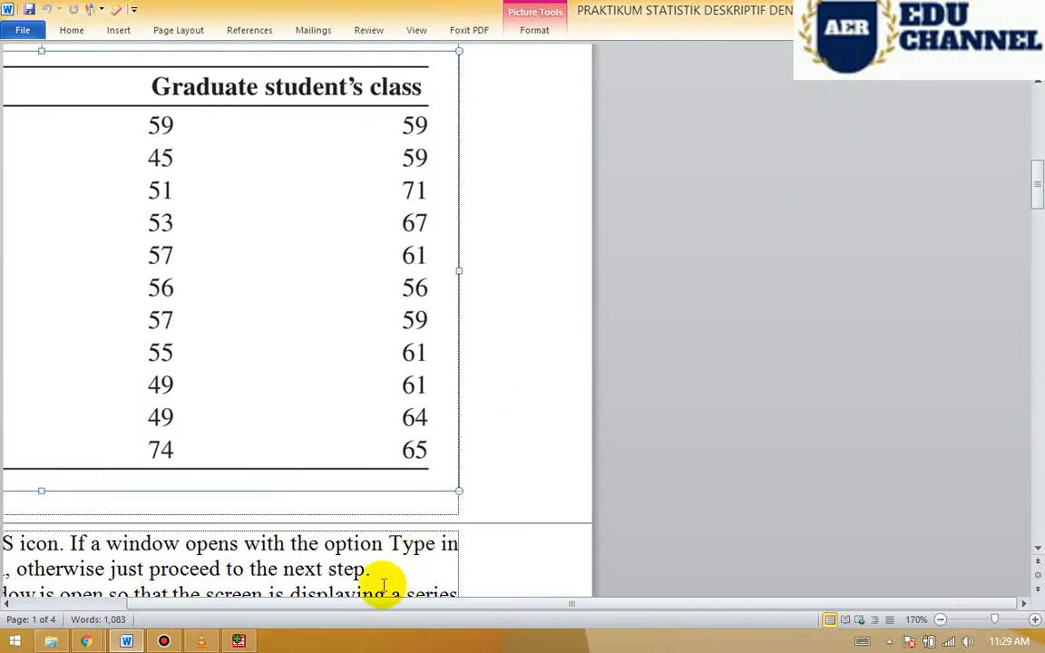
pyautogui.click(200, 641)
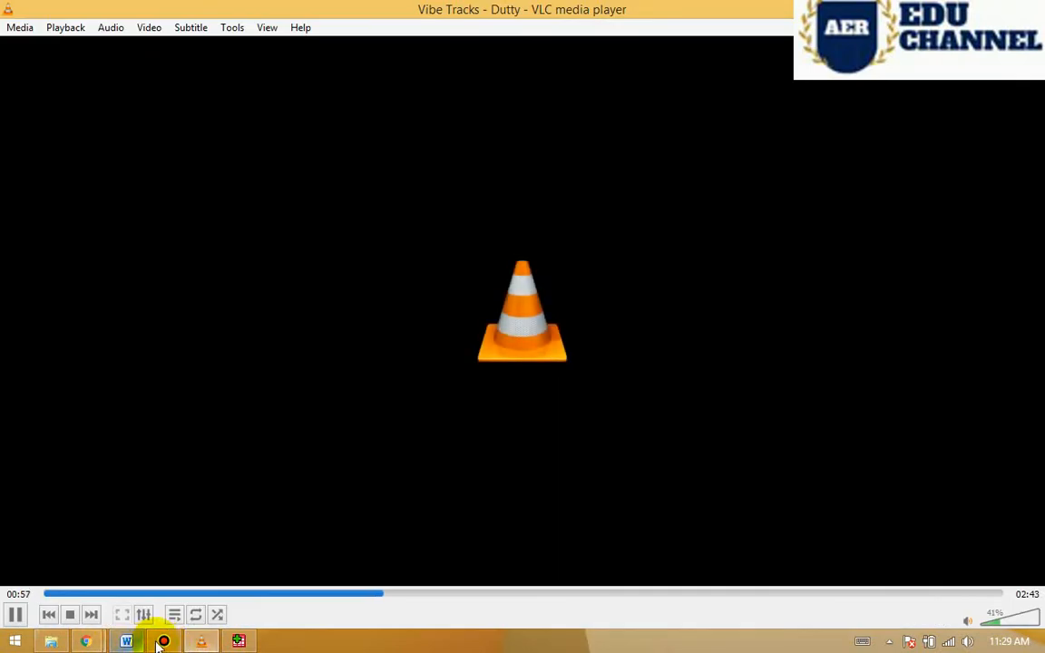
# Switch to the SPSS Data Editor and maximize its window
pyautogui.click(237, 640)
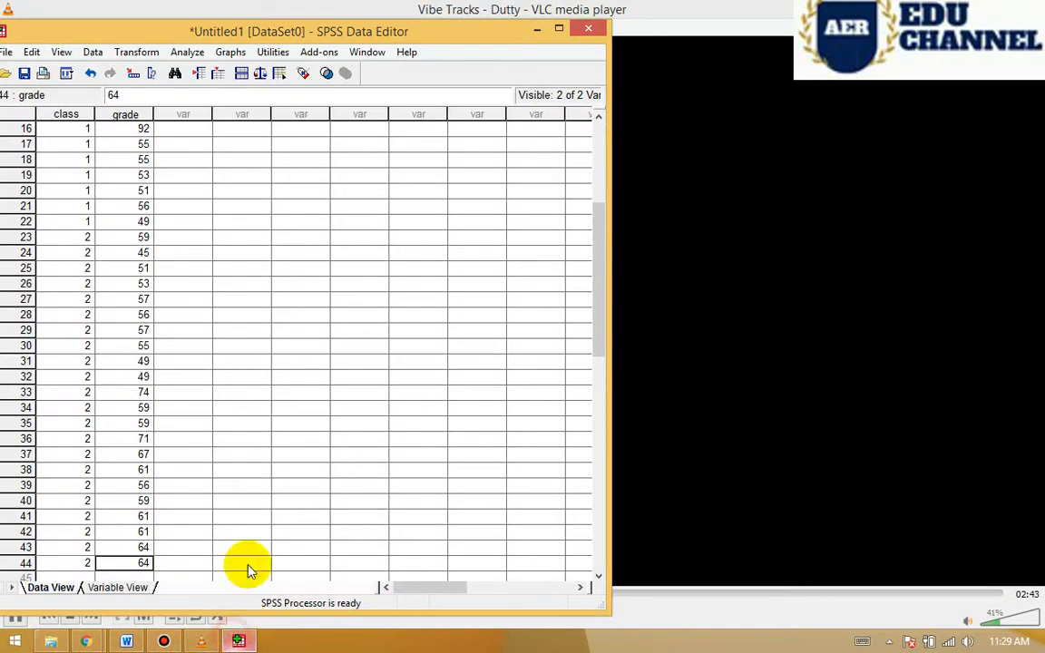
pyautogui.click(561, 31)
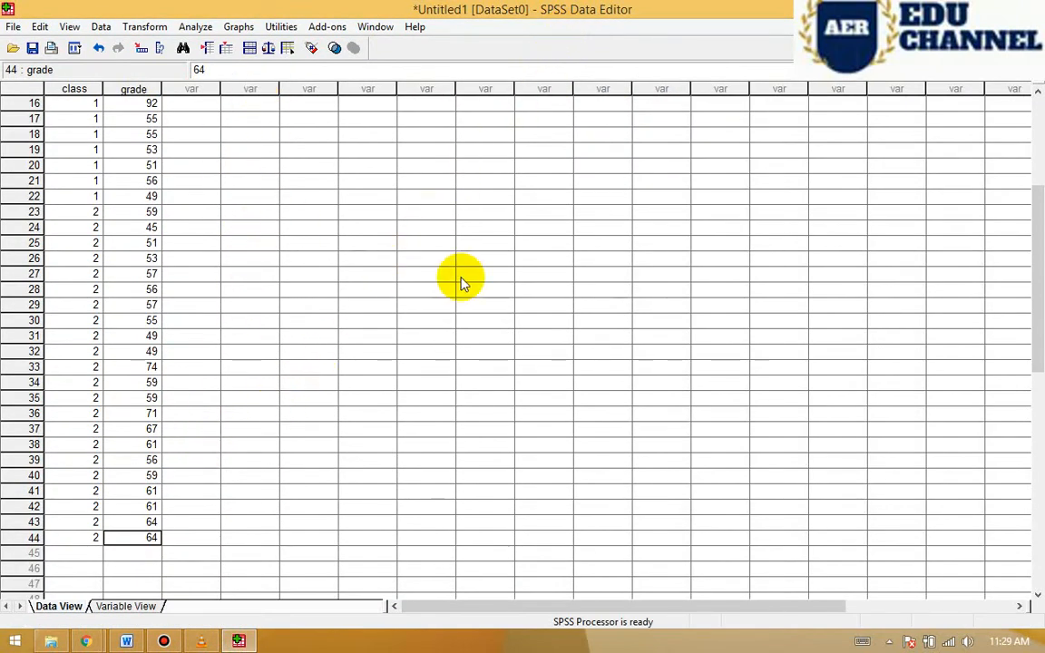
# Switch to the Word document and read instructions 3 to 5 on entering the class and grade data and labelling the variables
pyautogui.click(128, 640)
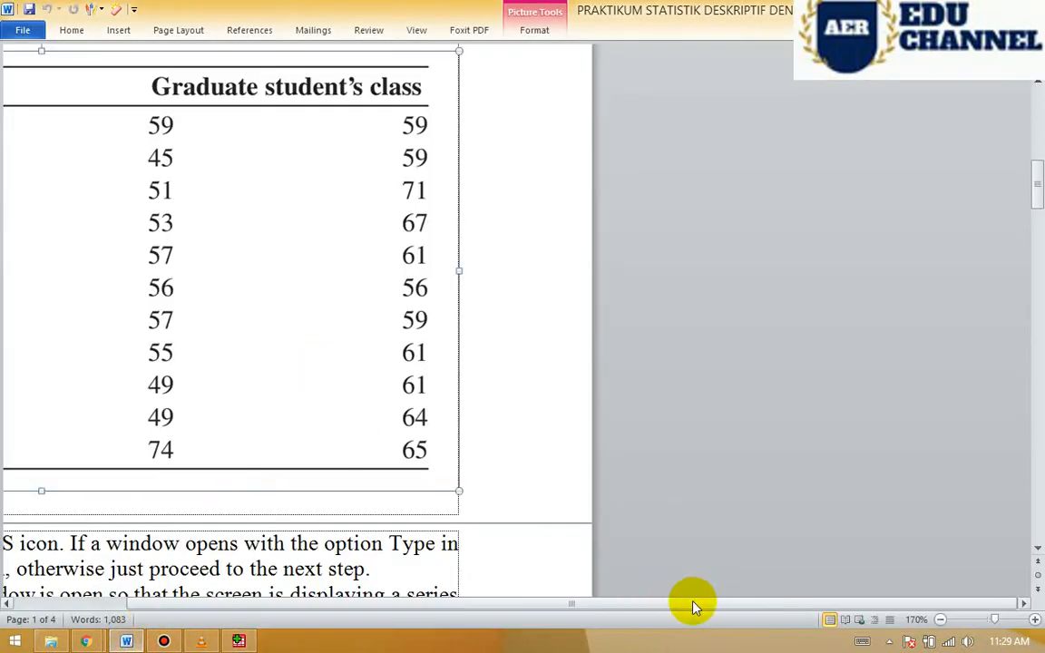
pyautogui.hscroll(-5, 694, 606)
pyautogui.scroll(-5, 680, 431)
pyautogui.scroll(-6, 683, 436)
pyautogui.scroll(3, 635, 390)
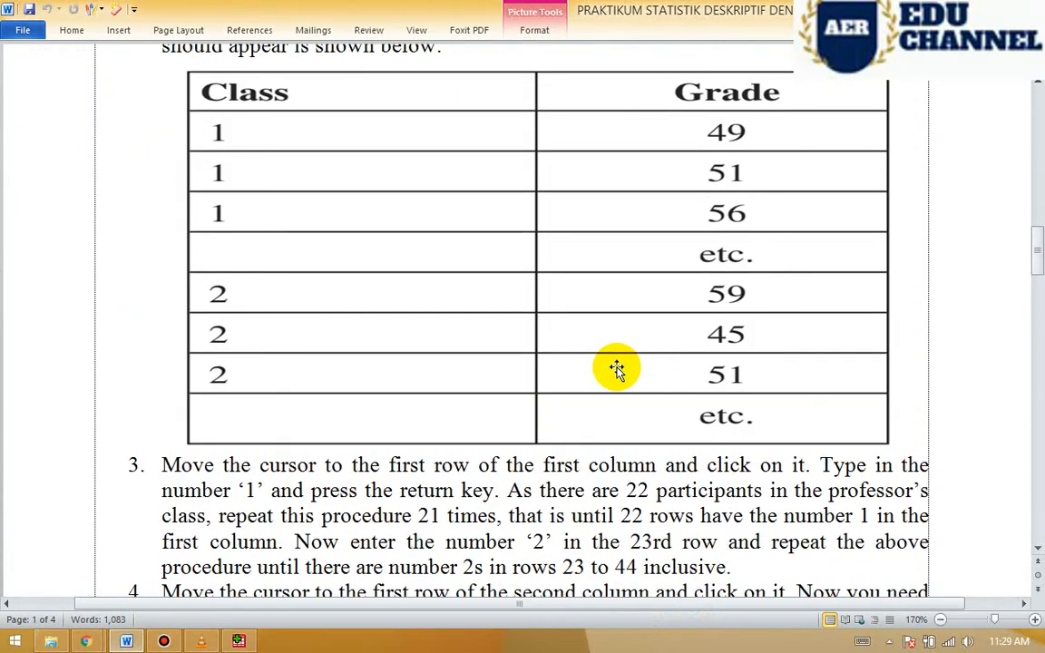
pyautogui.scroll(-4, 616, 372)
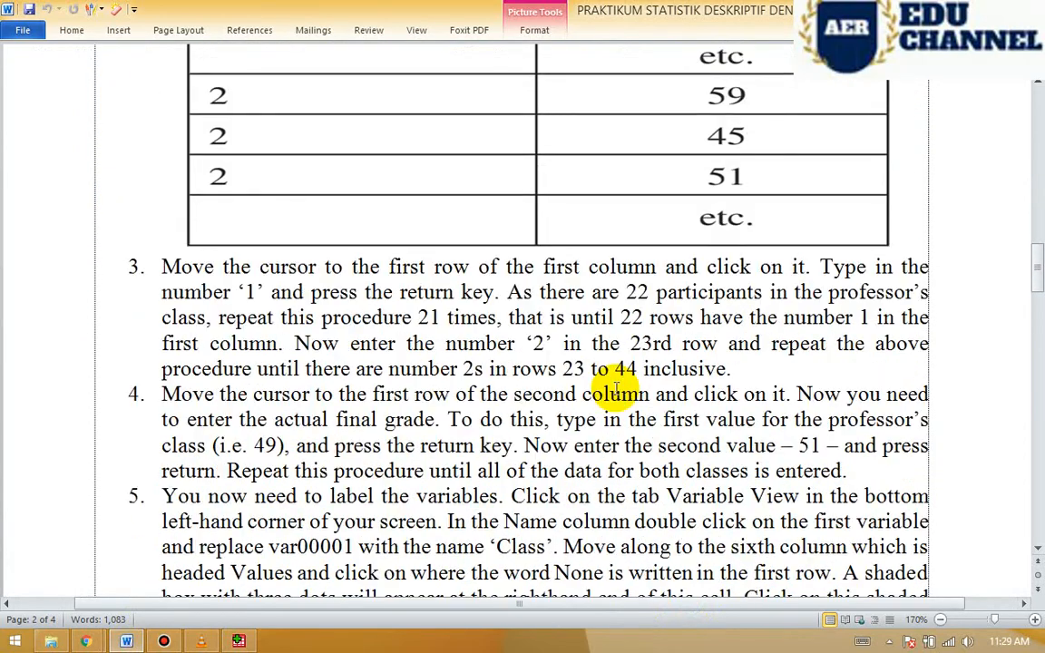
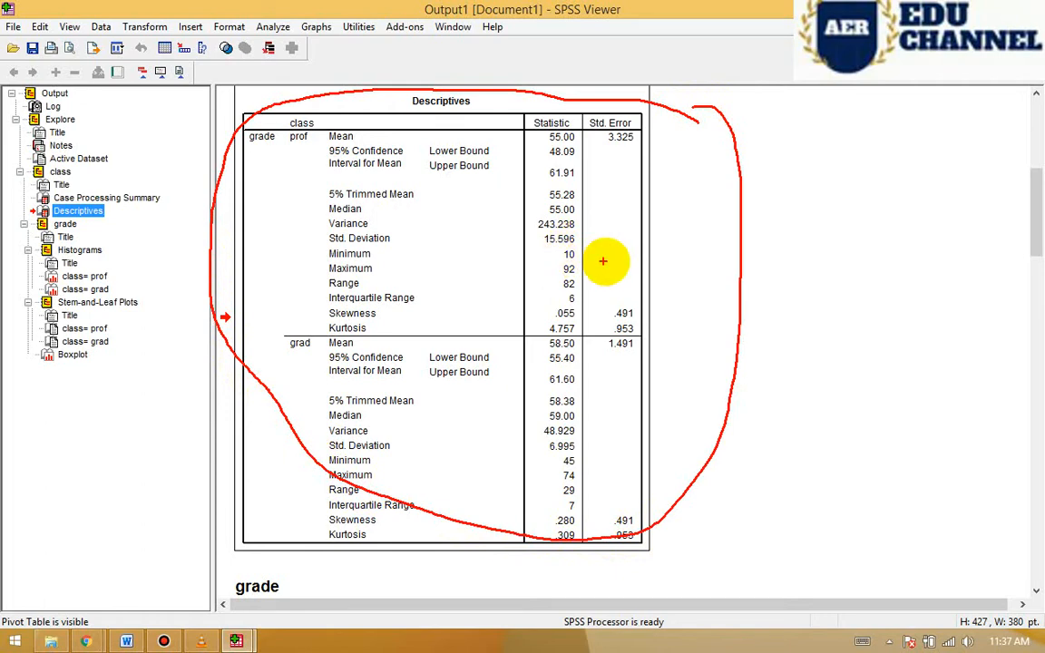
# Switch to the Word worksheet and examine the Boxplot questions on median position, whisker length and outliers for the Professor and Student classes
pyautogui.press('Escape')
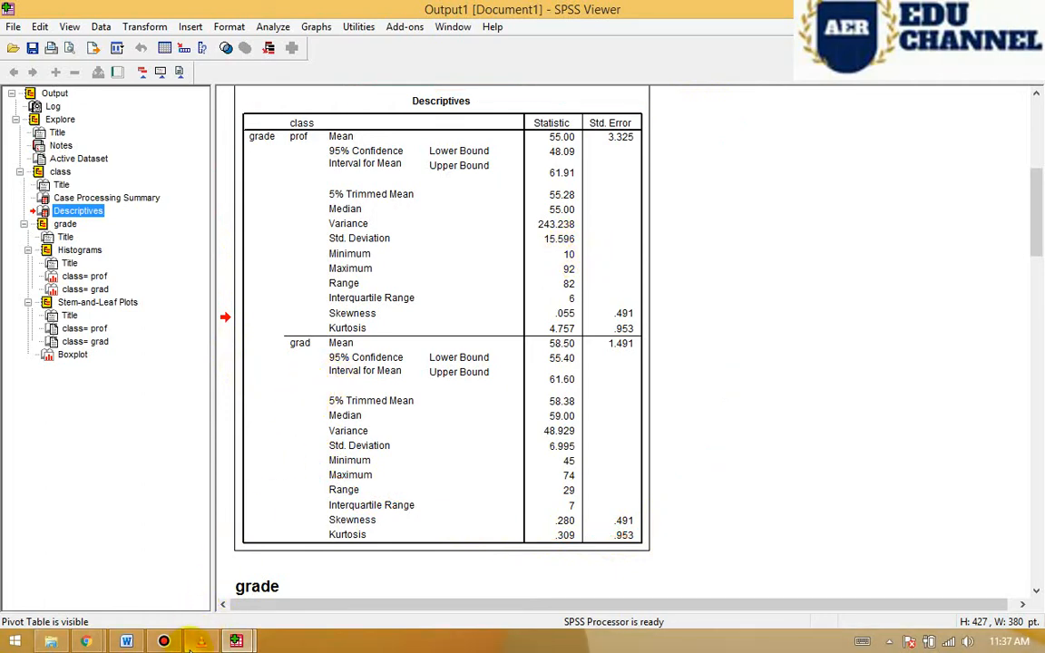
pyautogui.click(127, 641)
pyautogui.scroll(-3, 386, 412)
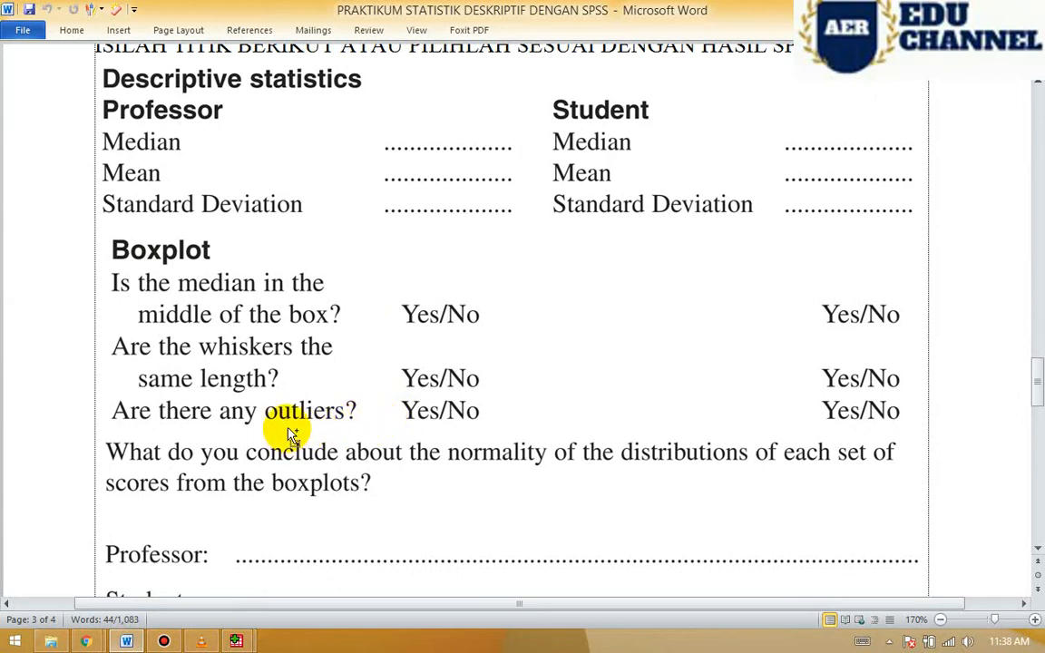
pyautogui.hotkey('ctrl', '2')
pyautogui.moveTo(117, 262); pyautogui.dragTo(263, 262)
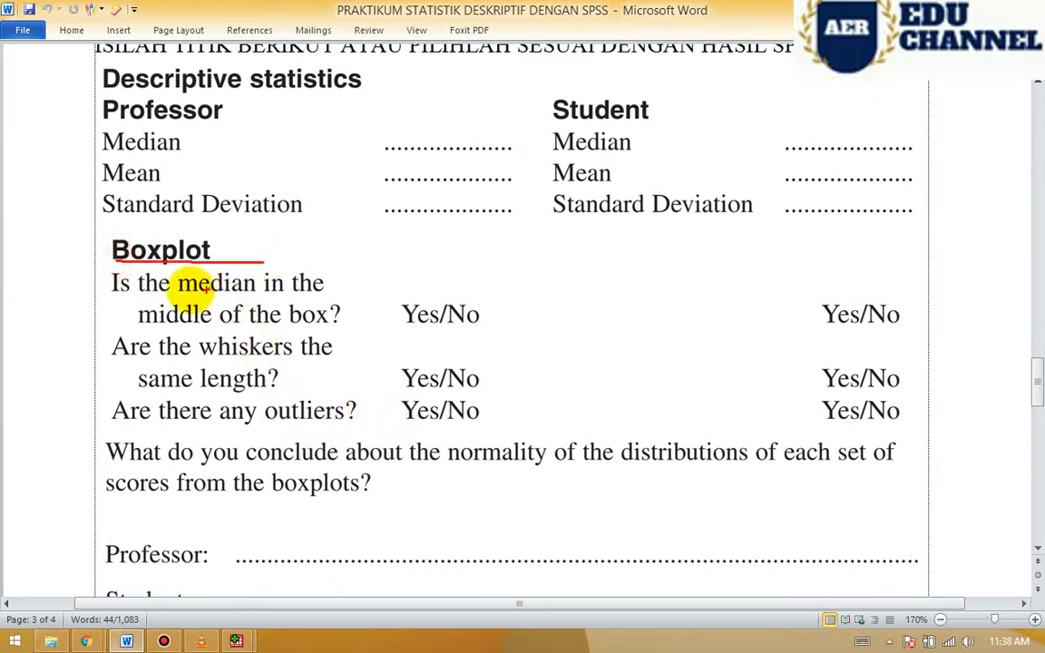
pyautogui.moveTo(168, 294); pyautogui.dragTo(283, 295)
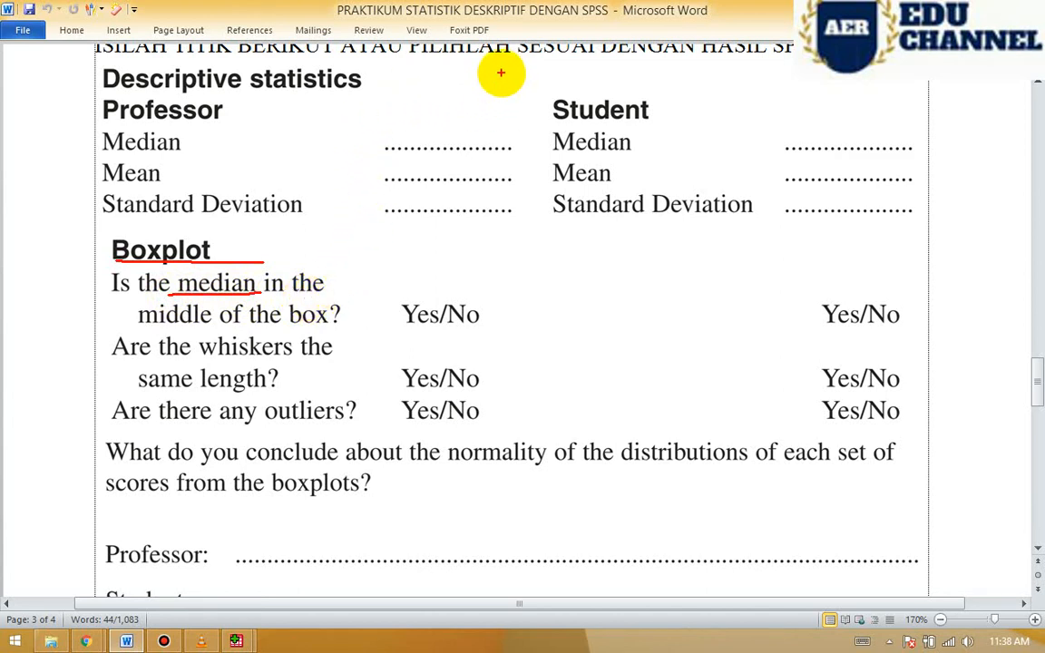
pyautogui.moveTo(501, 72)
pyautogui.mouseDown()
pyautogui.moveTo(510, 299)
pyautogui.moveTo(531, 445)
pyautogui.mouseUp()
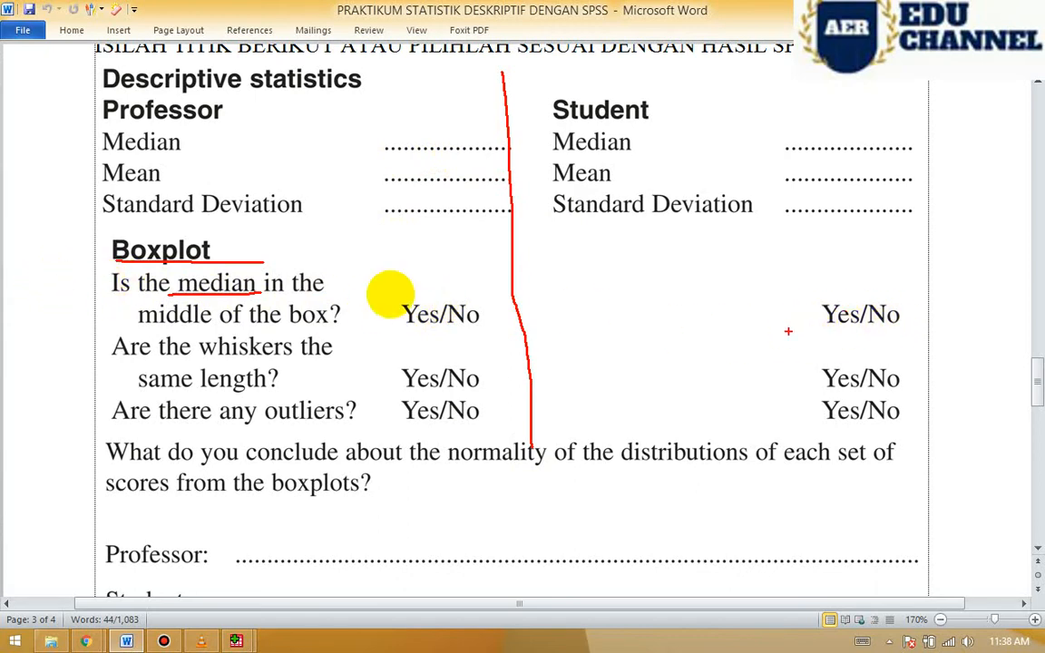
pyautogui.moveTo(471, 274)
pyautogui.mouseDown()
pyautogui.moveTo(37, 367)
pyautogui.moveTo(422, 487)
pyautogui.moveTo(504, 306)
pyautogui.moveTo(476, 270)
pyautogui.moveTo(541, 390)
pyautogui.mouseUp()
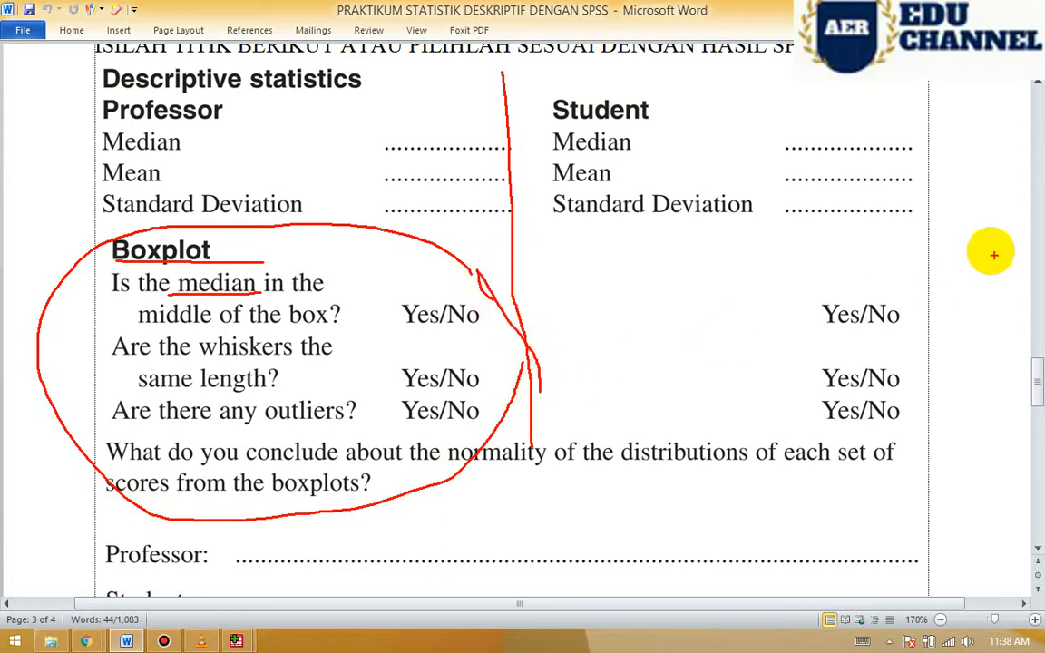
pyautogui.moveTo(984, 244)
pyautogui.mouseDown()
pyautogui.moveTo(736, 344)
pyautogui.moveTo(919, 451)
pyautogui.mouseUp()
pyautogui.moveTo(988, 405); pyautogui.dragTo(970, 229)
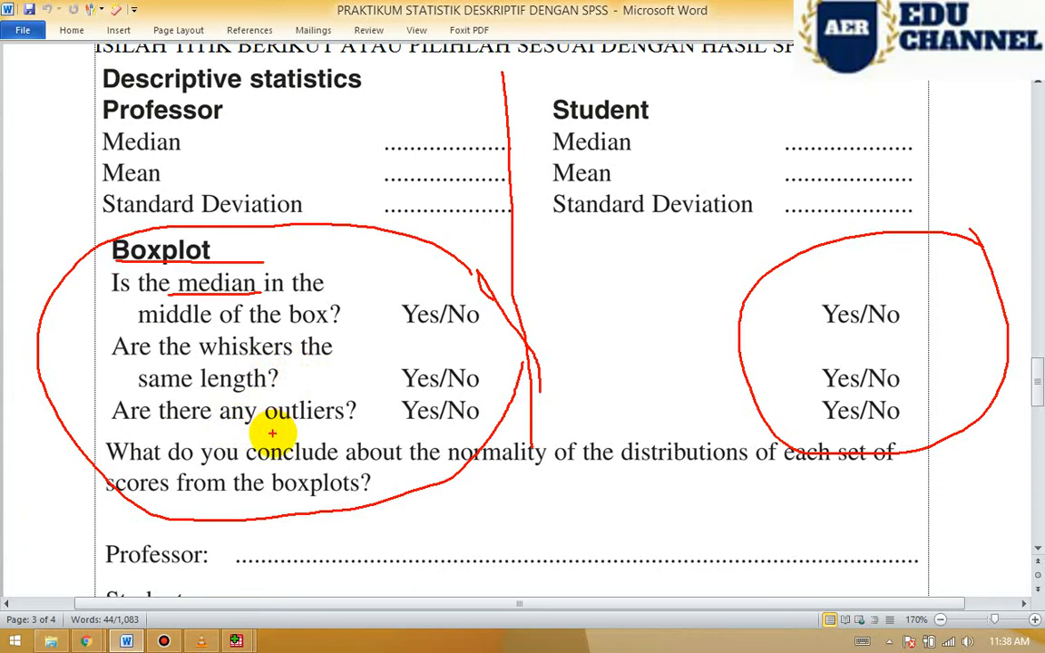
pyautogui.press('Escape')
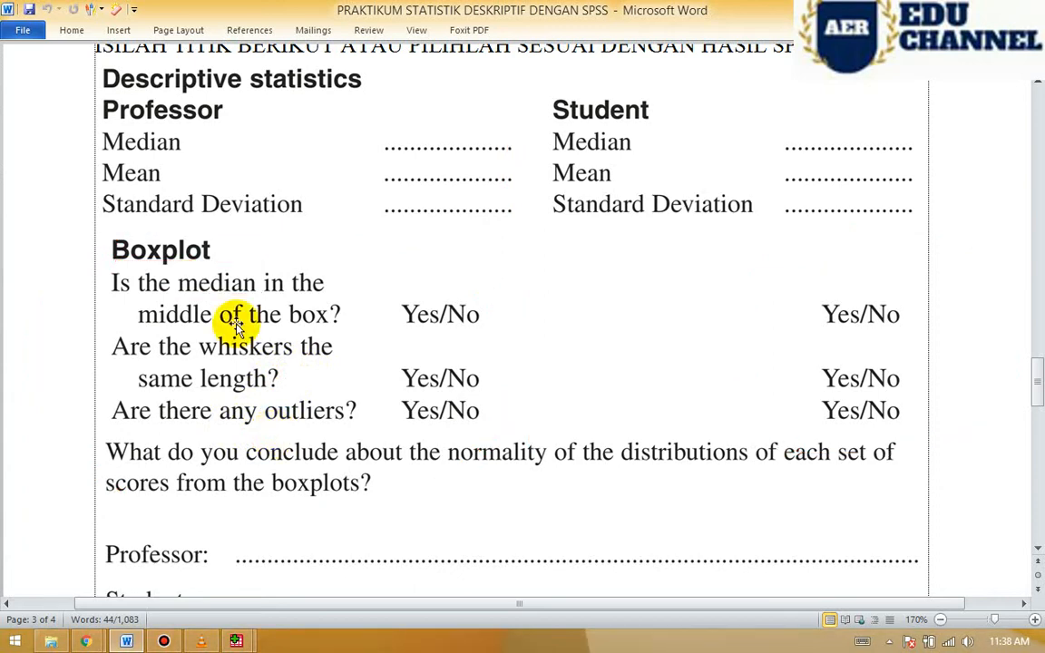
# Switch to the SPSS Viewer, show the Boxplot output and compare the prof and grad plots
pyautogui.hotkey('alt', 'Tab')
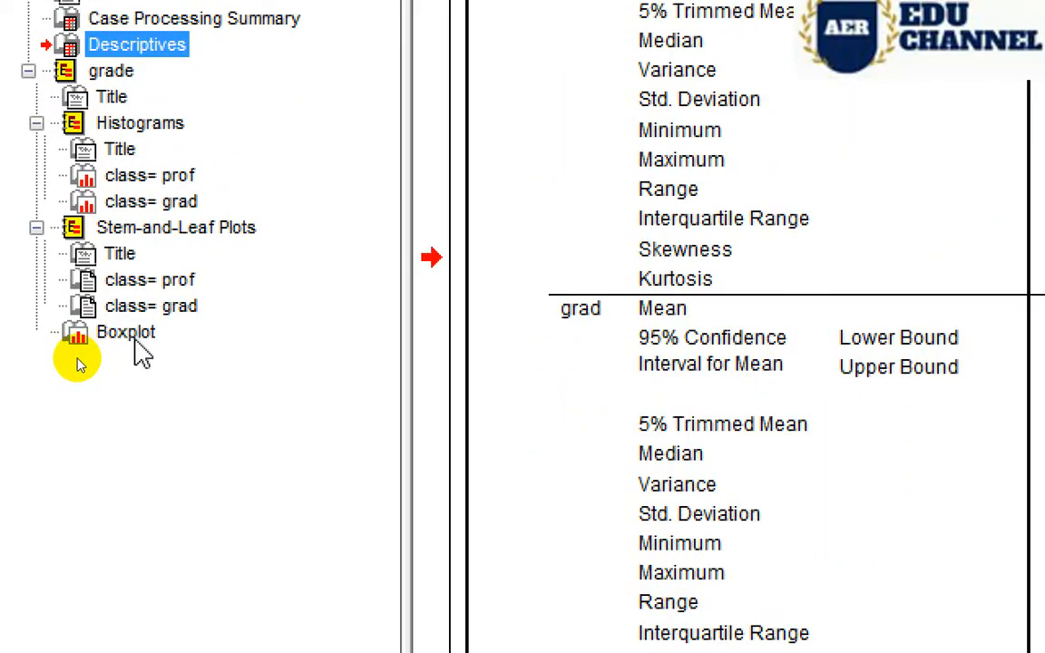
pyautogui.click(108, 334)
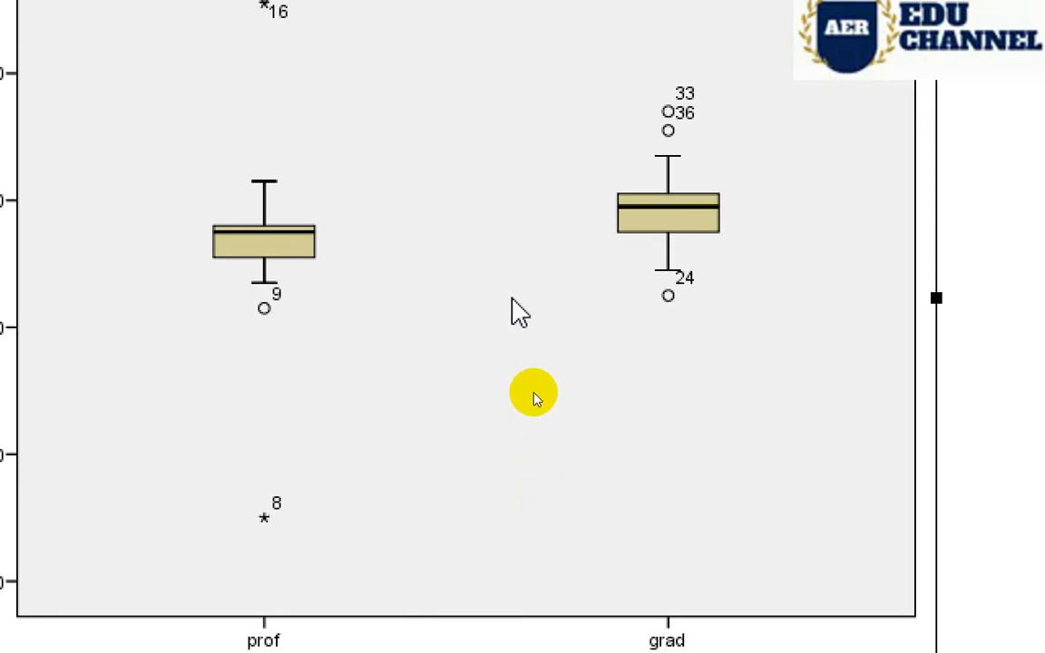
pyautogui.moveTo(377, 615)
pyautogui.mouseDown()
pyautogui.moveTo(413, 329)
pyautogui.moveTo(396, 21)
pyautogui.mouseUp()
pyautogui.moveTo(281, 585)
pyautogui.mouseDown()
pyautogui.moveTo(218, 594)
pyautogui.moveTo(272, 626)
pyautogui.moveTo(289, 615)
pyautogui.mouseUp()
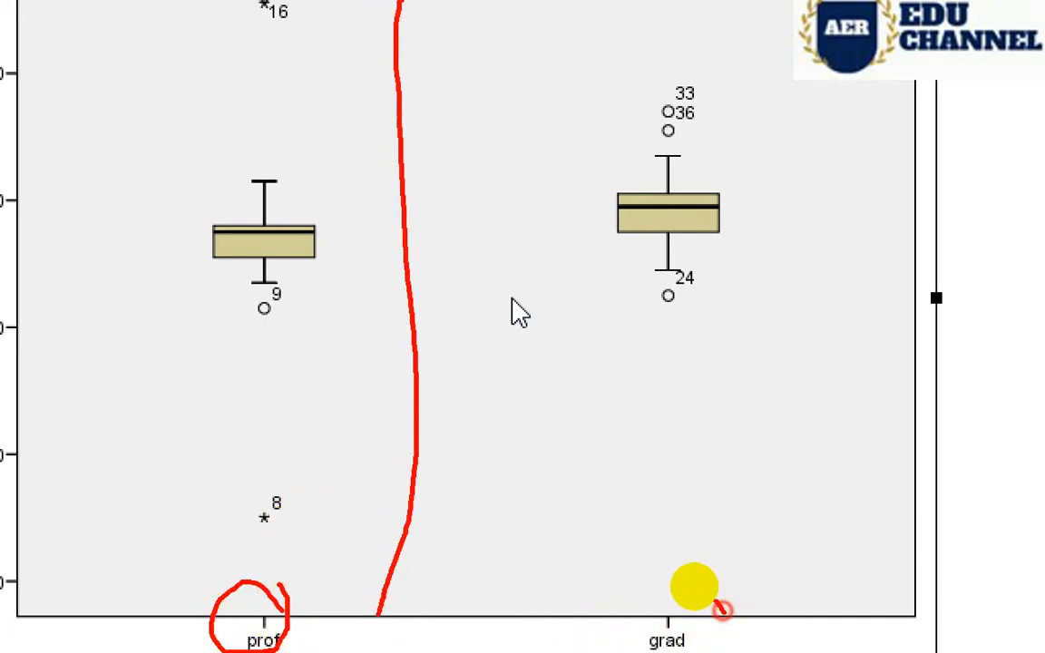
pyautogui.moveTo(722, 611)
pyautogui.mouseDown()
pyautogui.moveTo(657, 645)
pyautogui.moveTo(682, 633)
pyautogui.mouseUp()
pyautogui.moveTo(524, 555)
pyautogui.mouseDown()
pyautogui.moveTo(515, 171)
pyautogui.moveTo(788, 11)
pyautogui.moveTo(798, 36)
pyautogui.mouseUp()
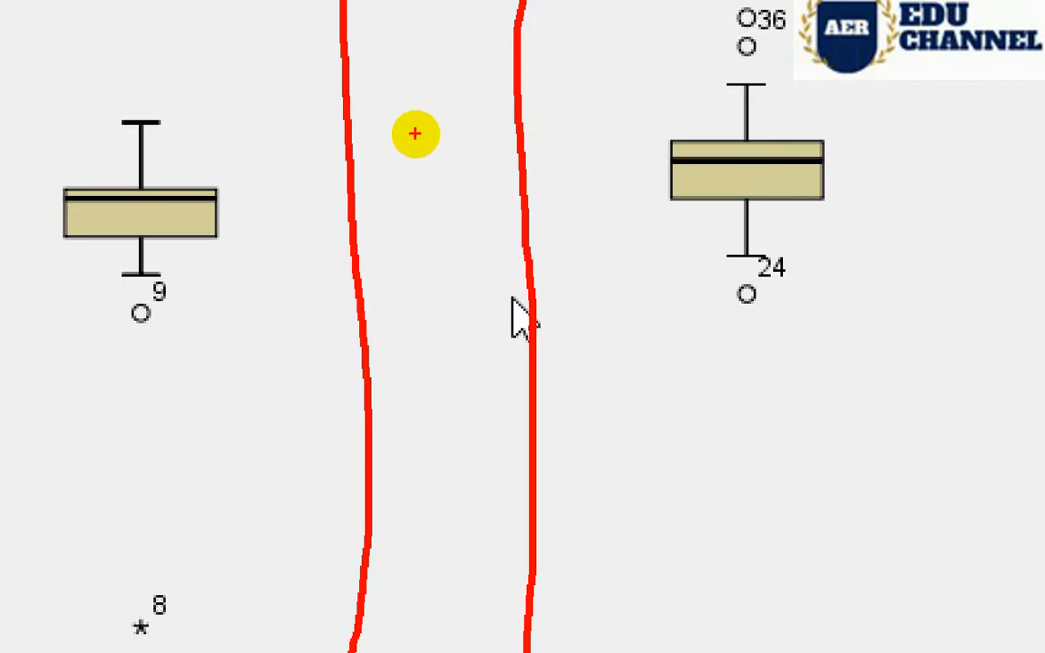
pyautogui.press('Escape')
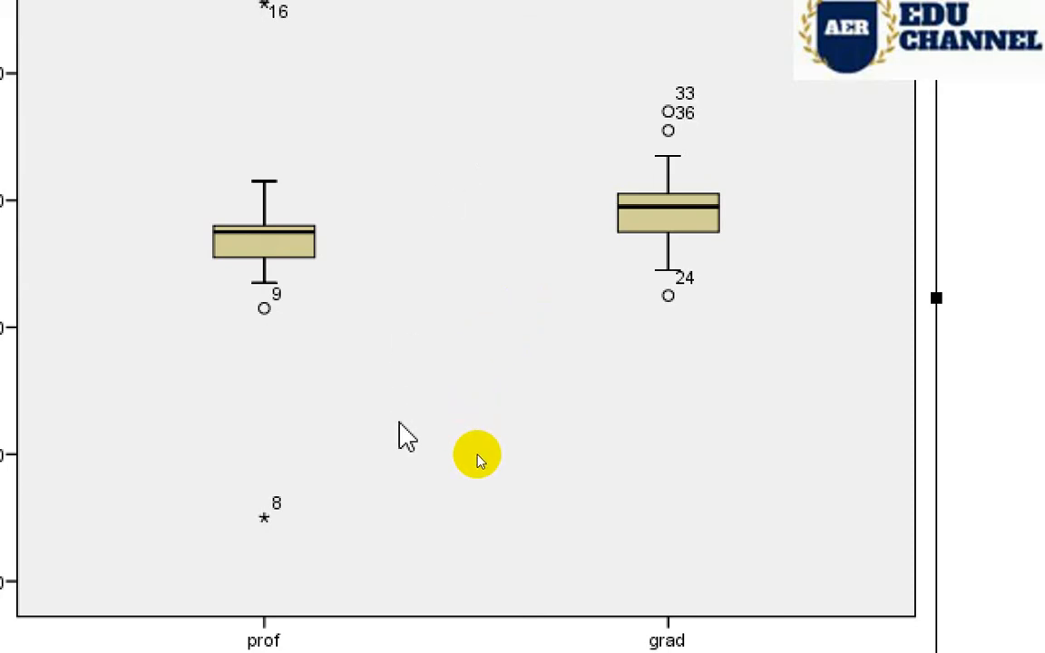
pyautogui.scroll(3, 450, 235)
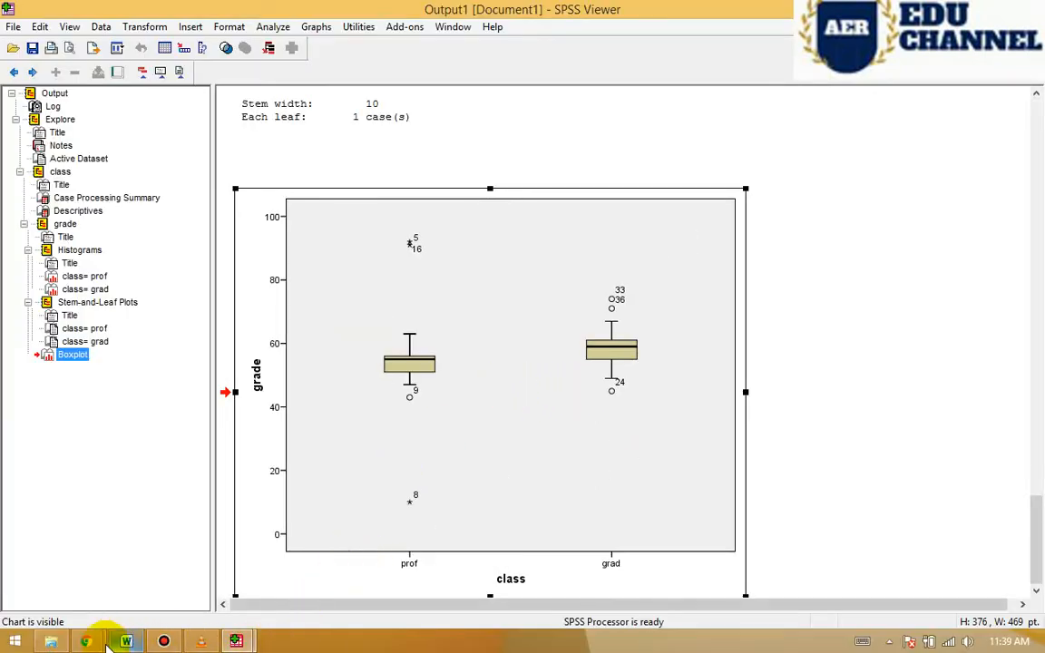
# Switch to the Chrome window with the SPSS article and search Google for "cara membaca boxplot" in a new tab
pyautogui.moveTo(89, 640)
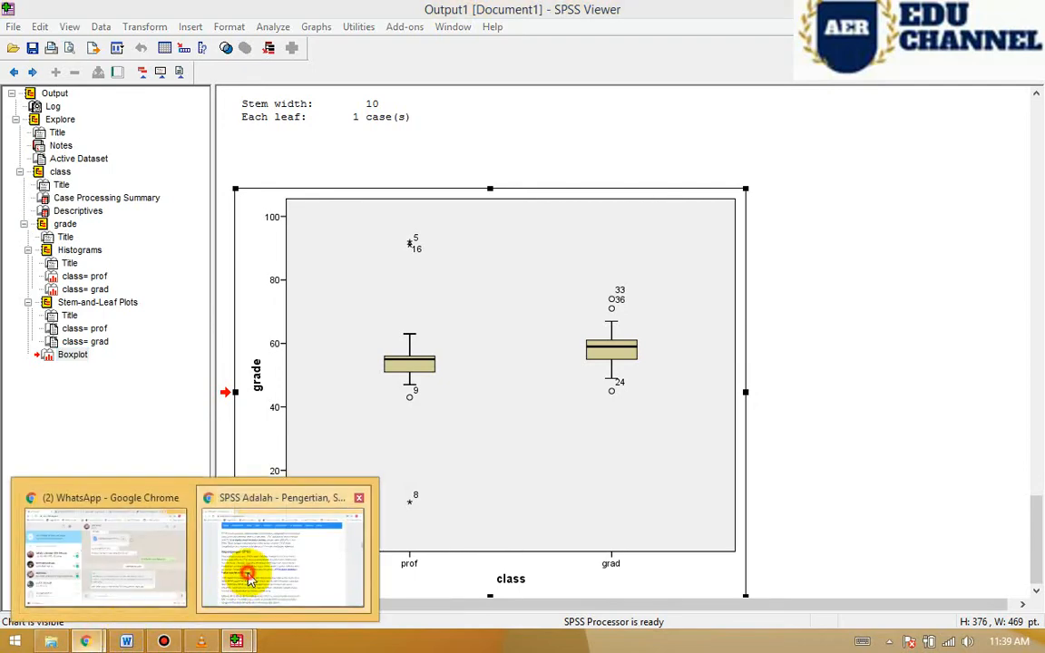
pyautogui.click(249, 578)
pyautogui.click(283, 43)
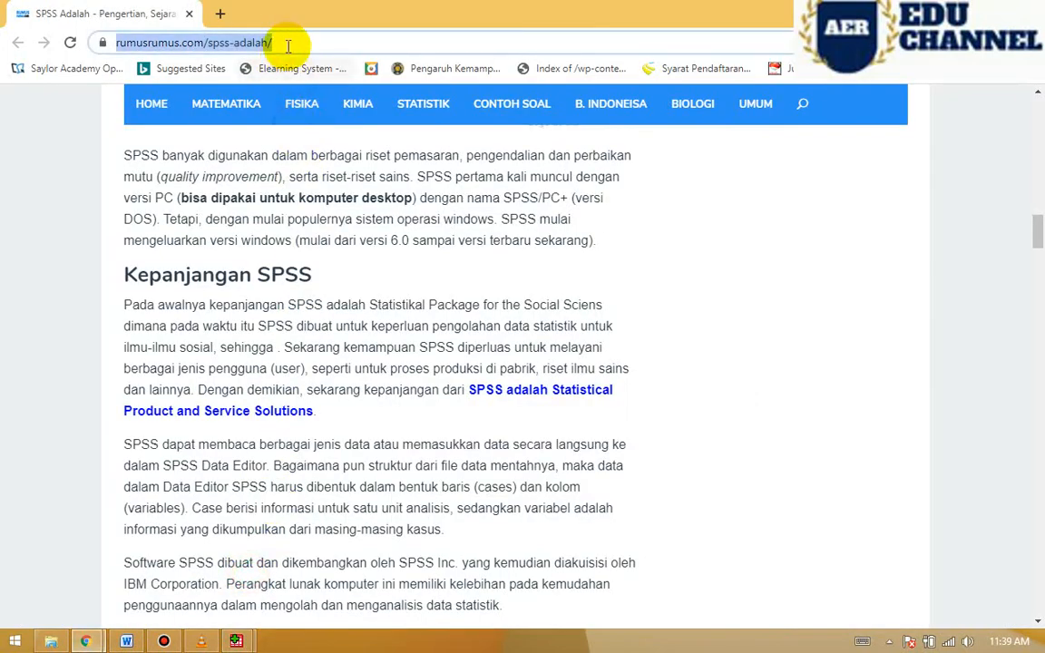
pyautogui.click(226, 15)
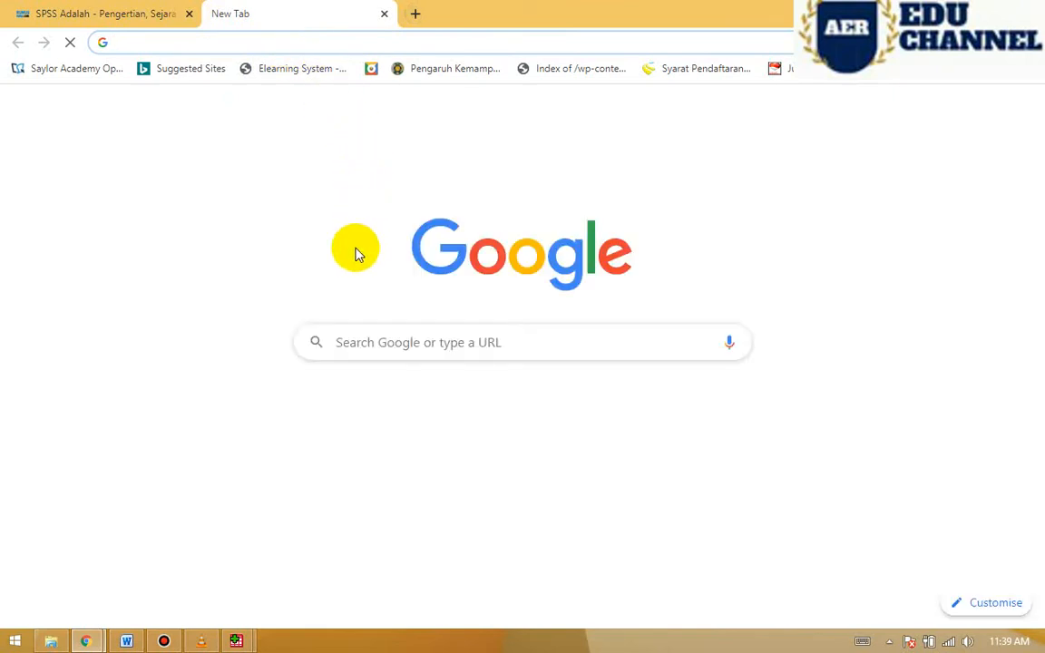
pyautogui.click(379, 344)
pyautogui.write('c')
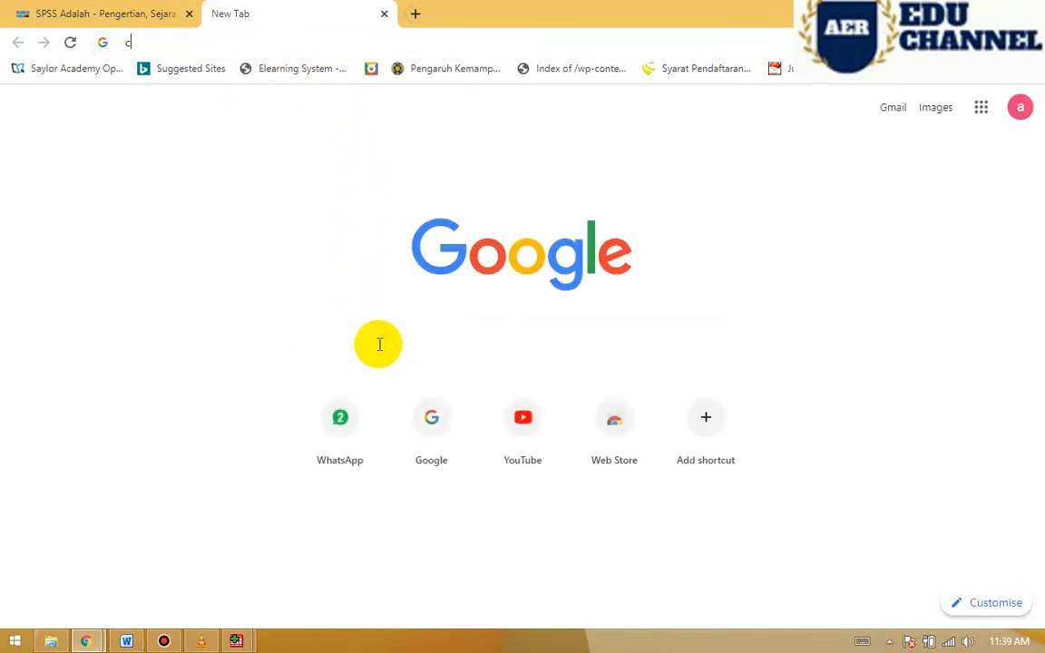
pyautogui.write('ara membaca boxplot')
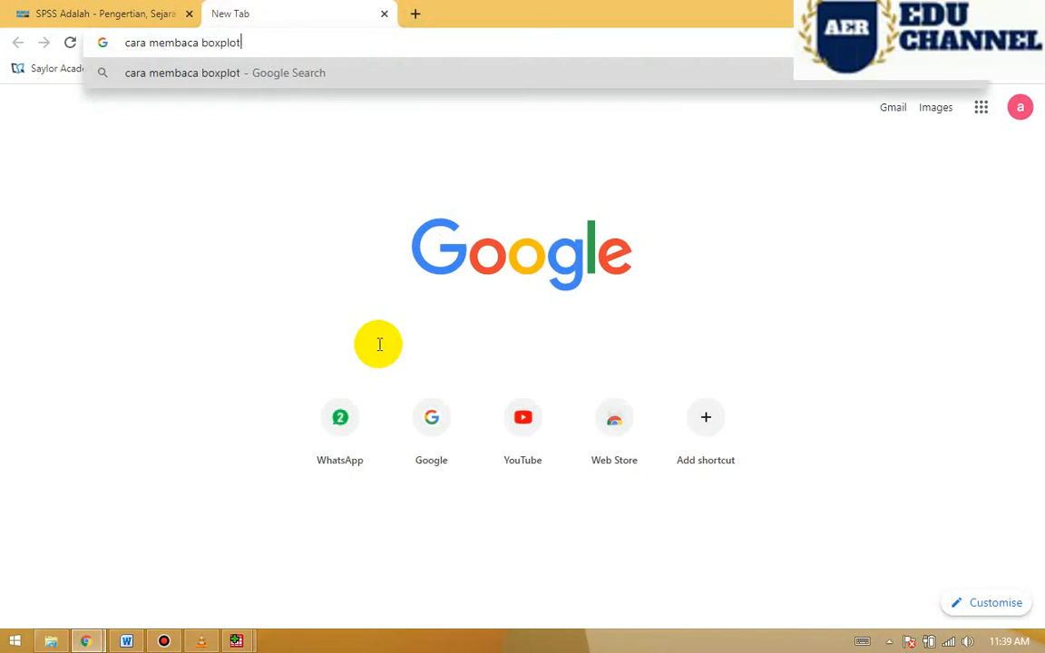
pyautogui.press('Return')
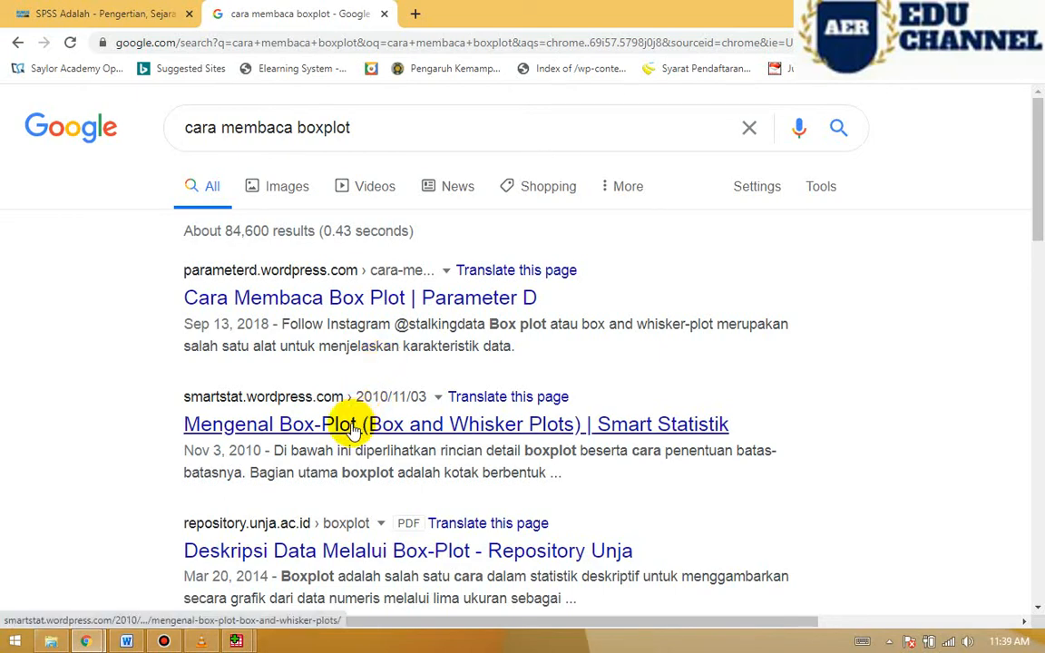
# Open the Smart Statistik result "Mengenal Box-Plot (Box and Whisker Plots)" in a new tab and examine its example box plot figure
pyautogui.rightClick(351, 430)
pyautogui.click(374, 434)
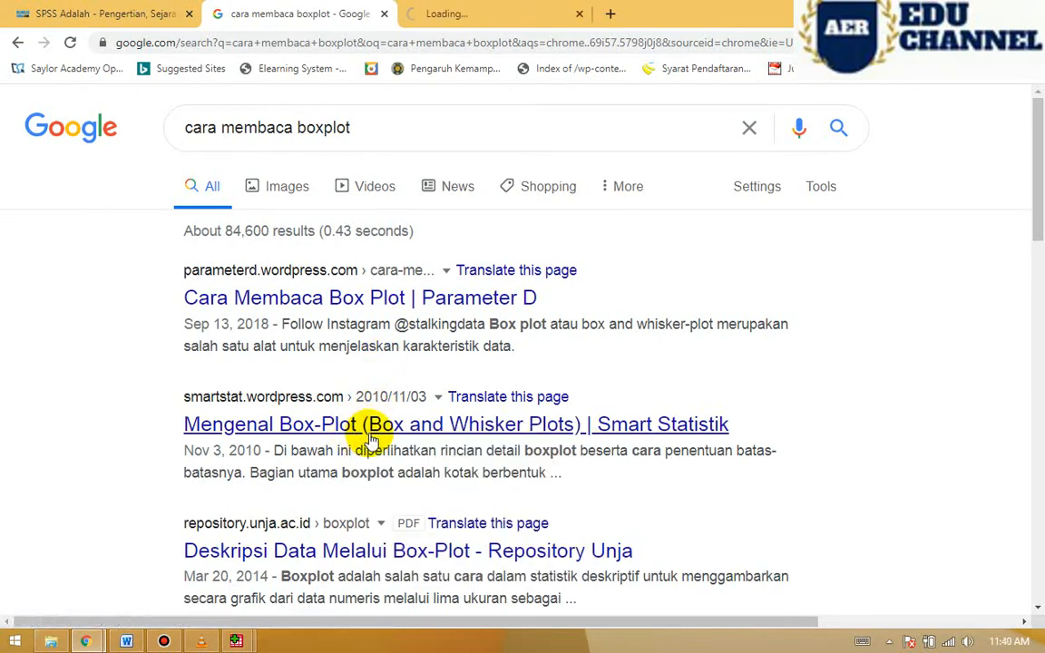
pyautogui.click(503, 15)
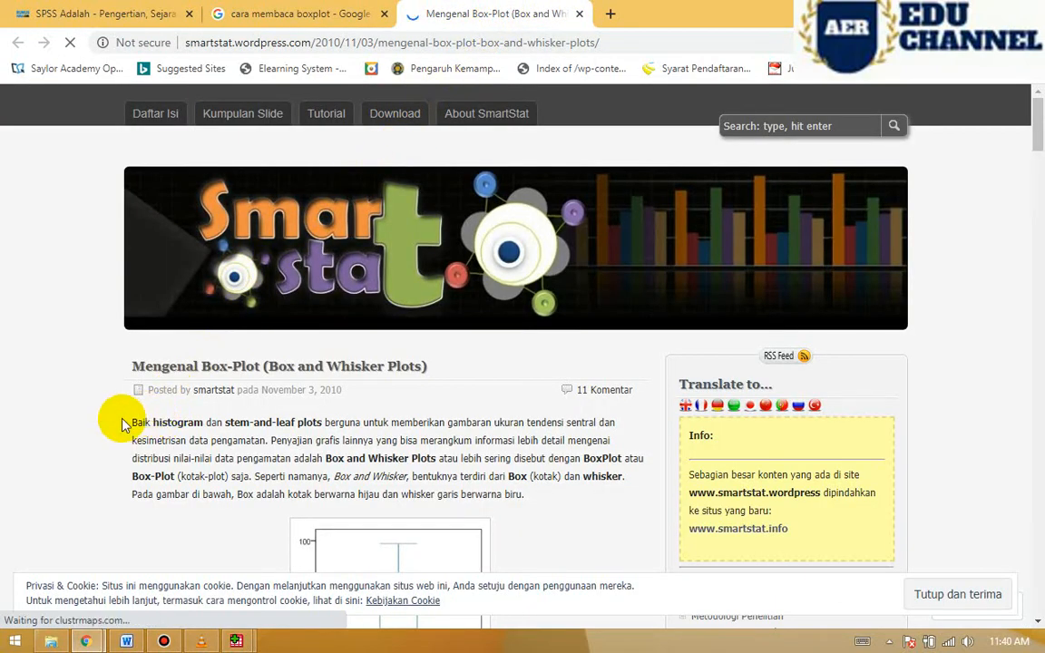
pyautogui.scroll(-3, 107, 404)
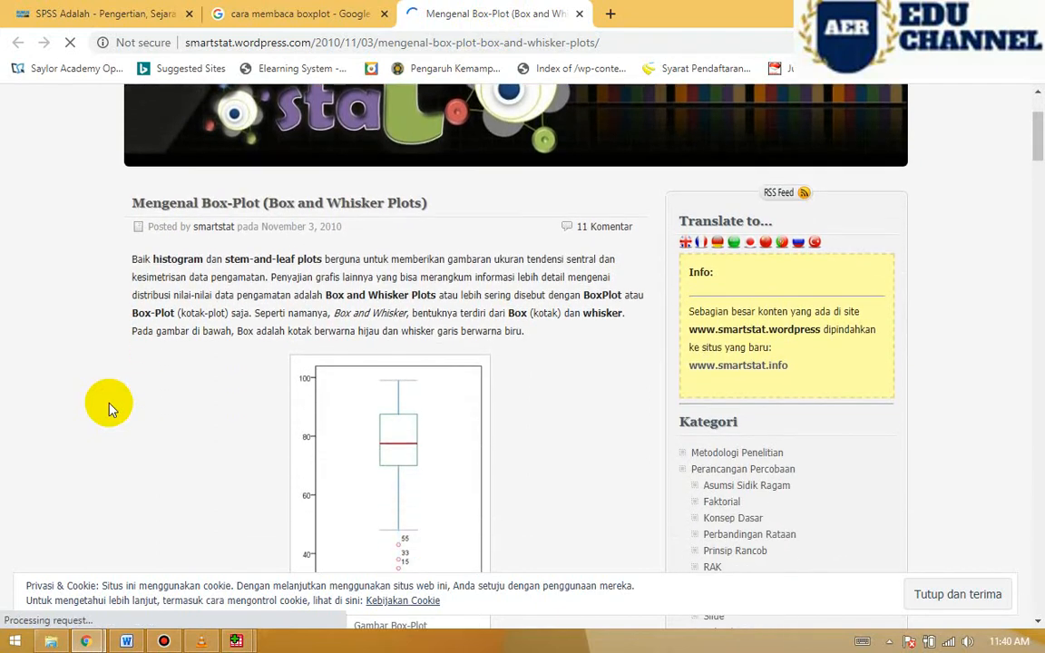
pyautogui.scroll(-2, 118, 417)
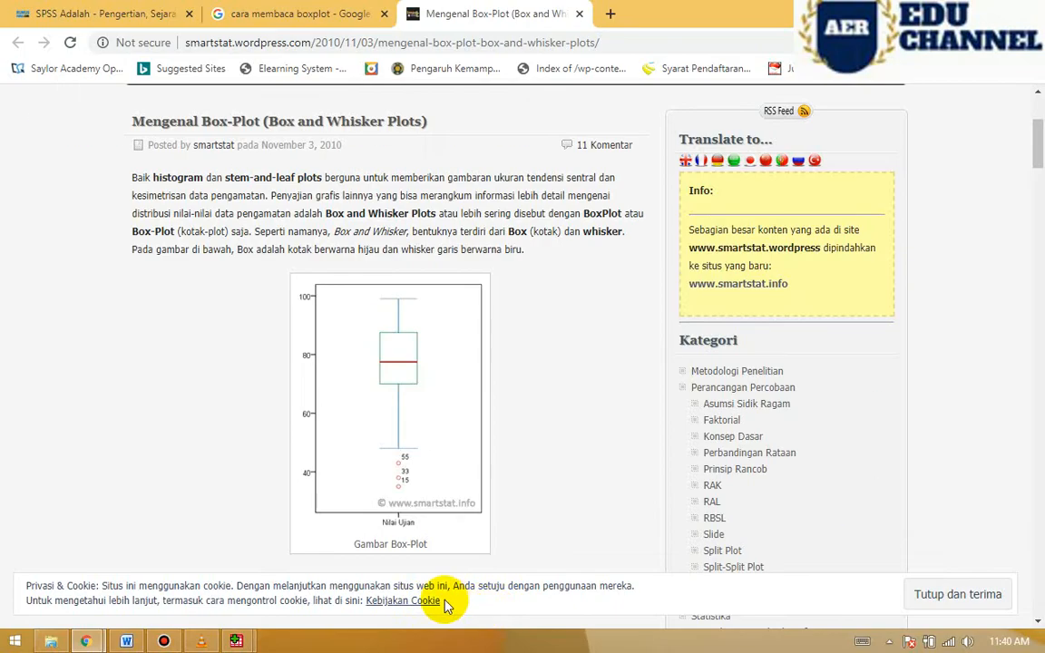
# Return to the Word worksheet and underline on screen the question about the normality of each score distribution from the boxplots
pyautogui.click(126, 640)
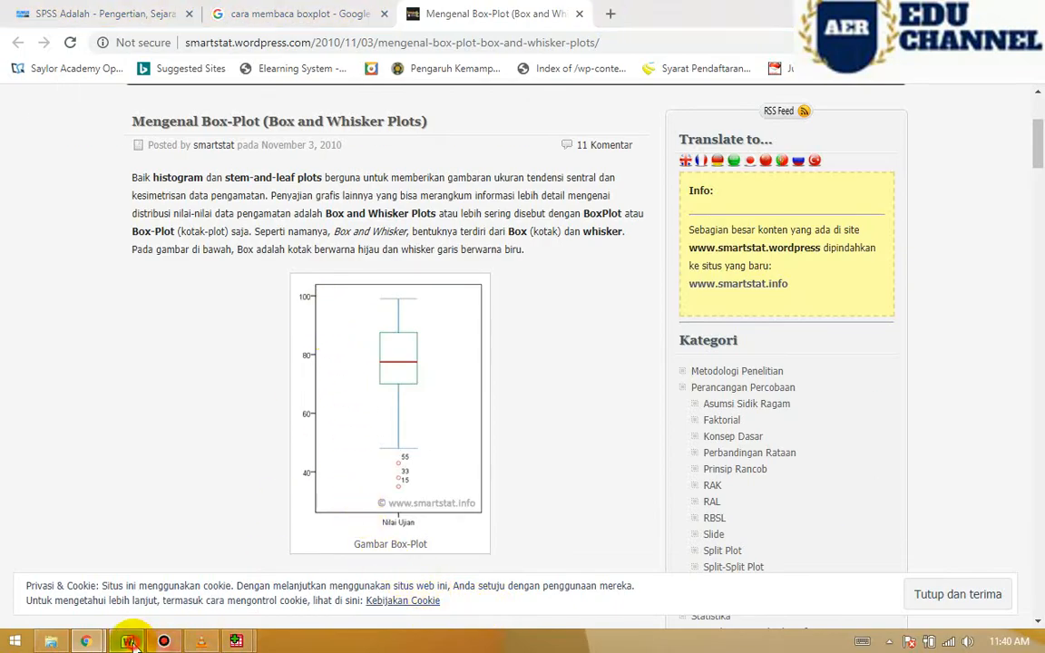
pyautogui.scroll(-2, 363, 483)
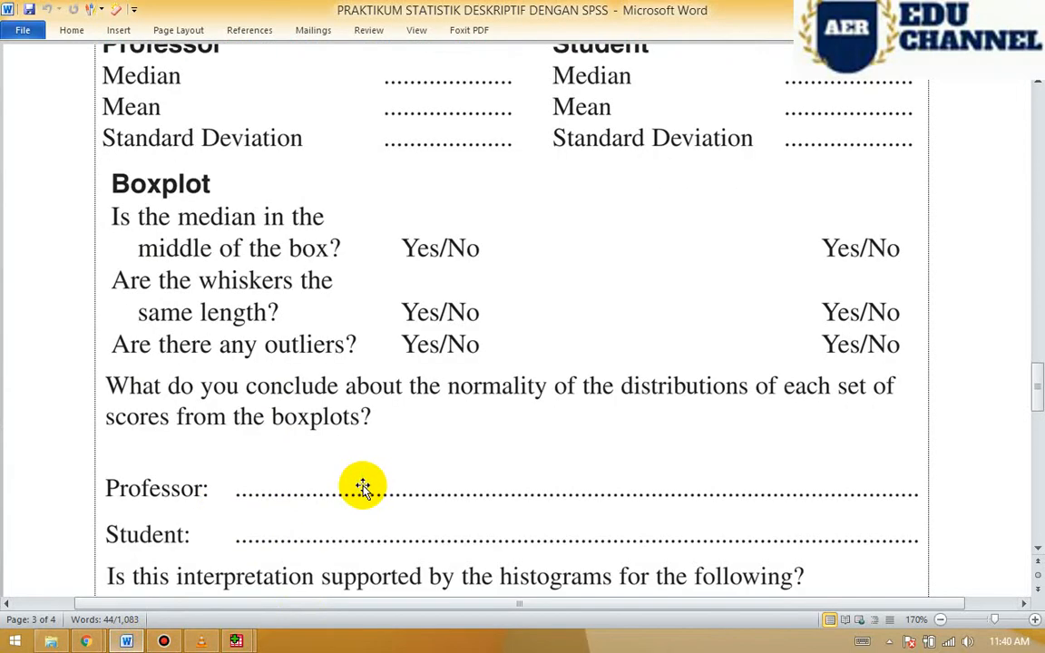
pyautogui.scroll(-1, 361, 488)
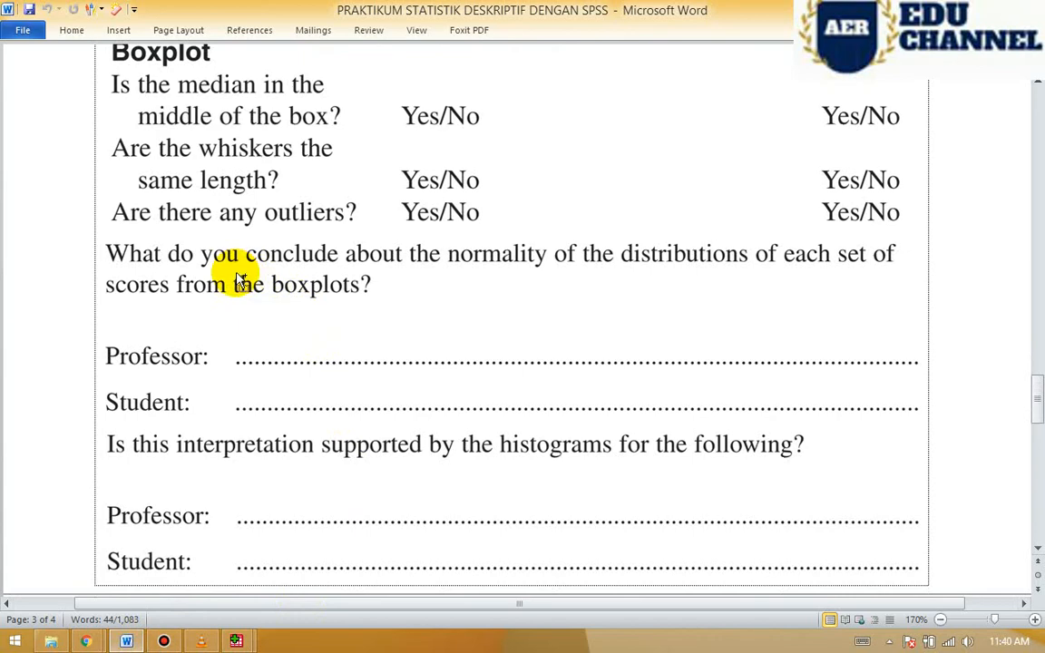
pyautogui.moveTo(247, 269); pyautogui.dragTo(680, 272)
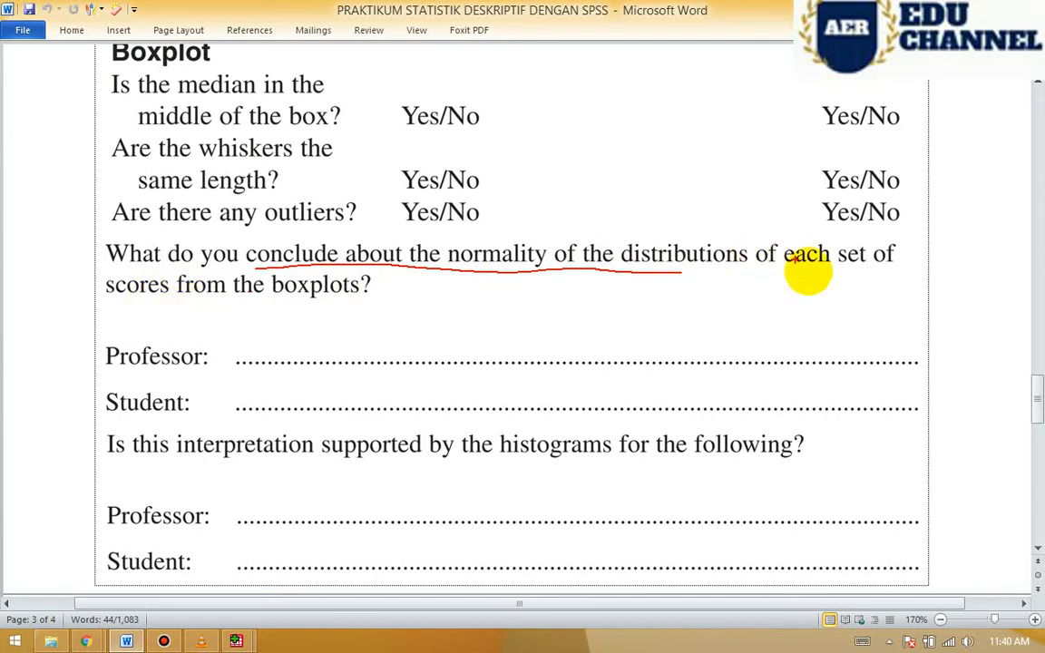
pyautogui.moveTo(807, 269); pyautogui.dragTo(913, 263)
pyautogui.moveTo(126, 311); pyautogui.dragTo(350, 307)
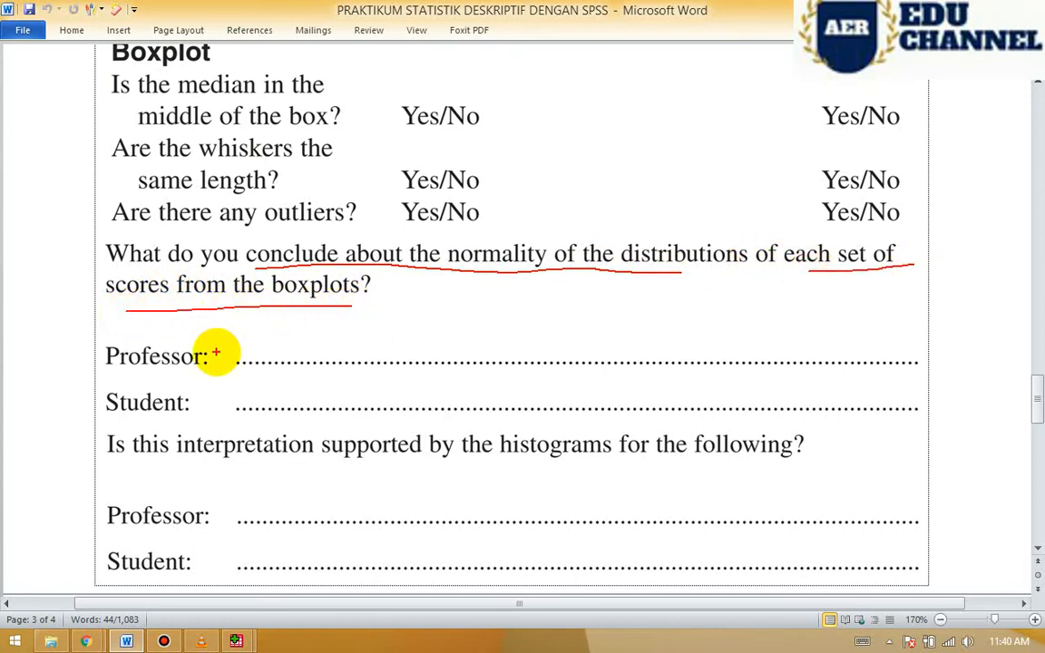
# Circle the Professor and Student answer labels on screen and underline the question about whether the histograms support the interpretation, then clear the marks
pyautogui.moveTo(215, 350)
pyautogui.mouseDown()
pyautogui.moveTo(117, 346)
pyautogui.moveTo(172, 368)
pyautogui.moveTo(174, 419)
pyautogui.mouseUp()
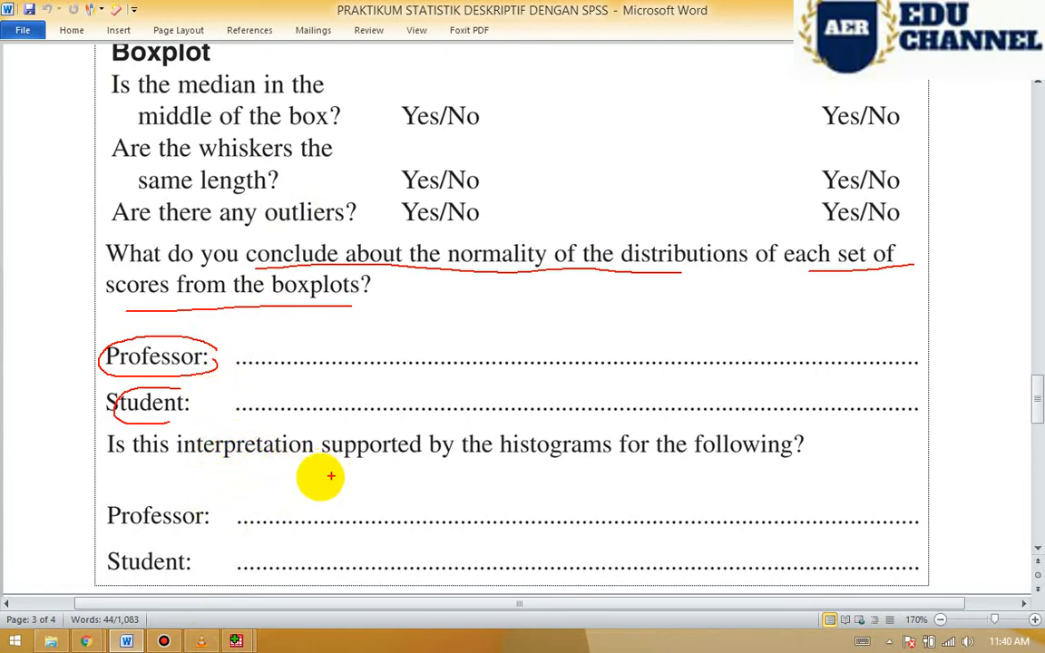
pyautogui.moveTo(170, 462); pyautogui.dragTo(303, 458)
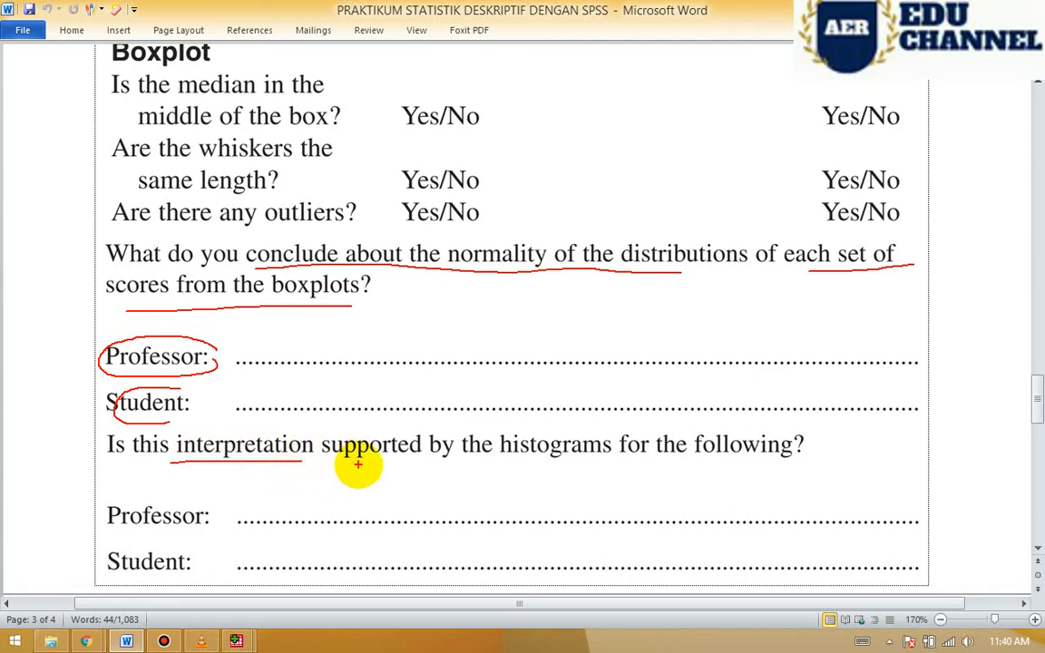
pyautogui.moveTo(358, 462); pyautogui.dragTo(590, 466)
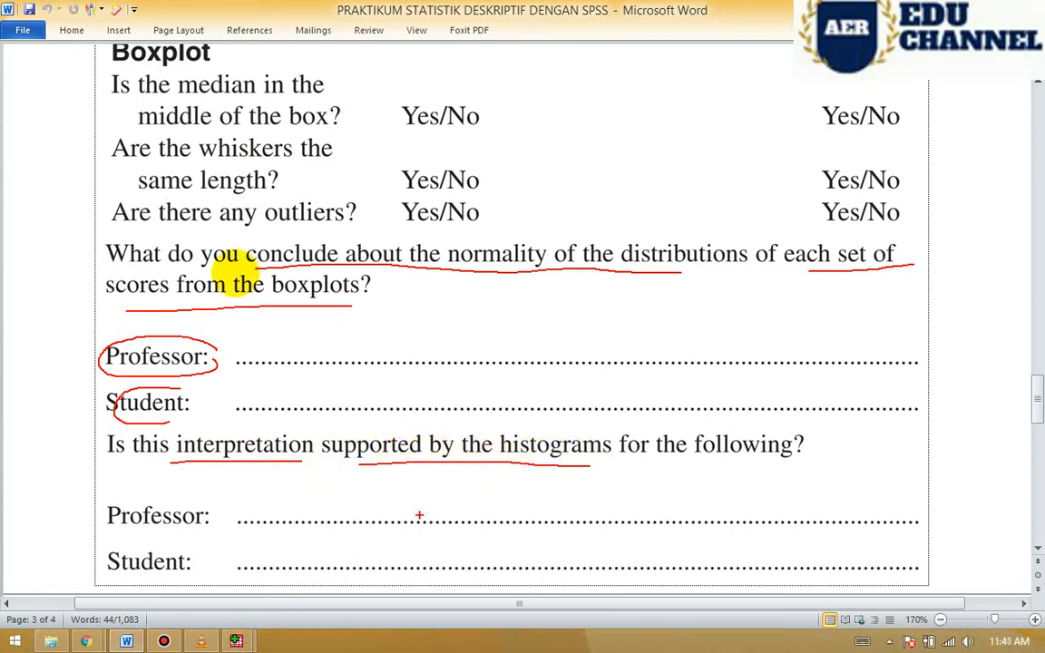
pyautogui.press('Escape')
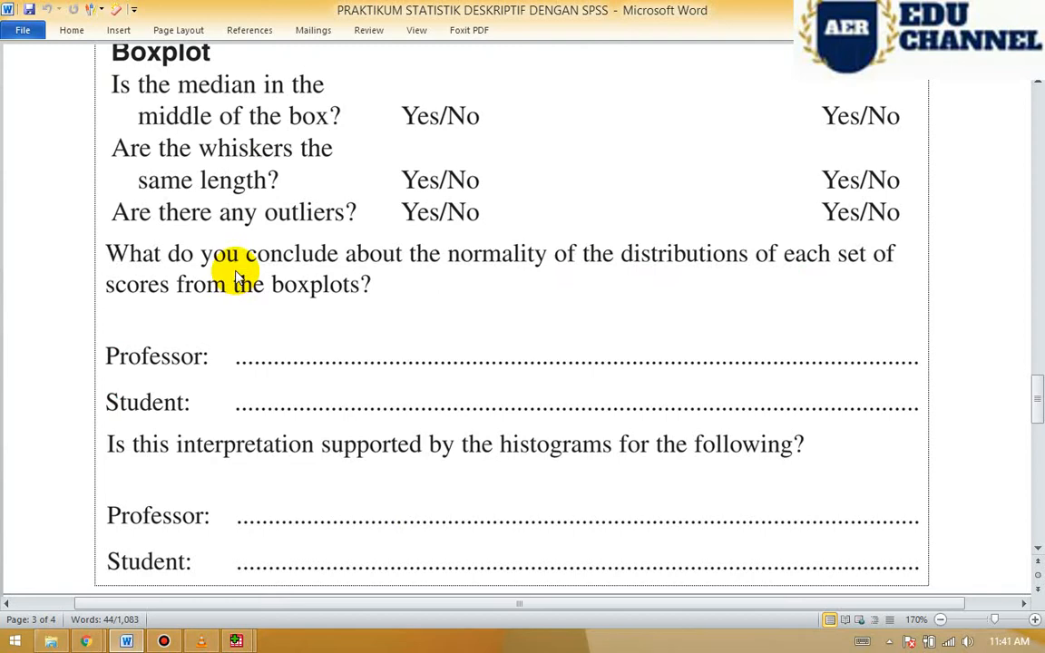
# Switch to the SPSS Viewer, show the Histograms output and briefly circle the grade axis label of the prof histogram
pyautogui.hotkey('alt', 'Tab')
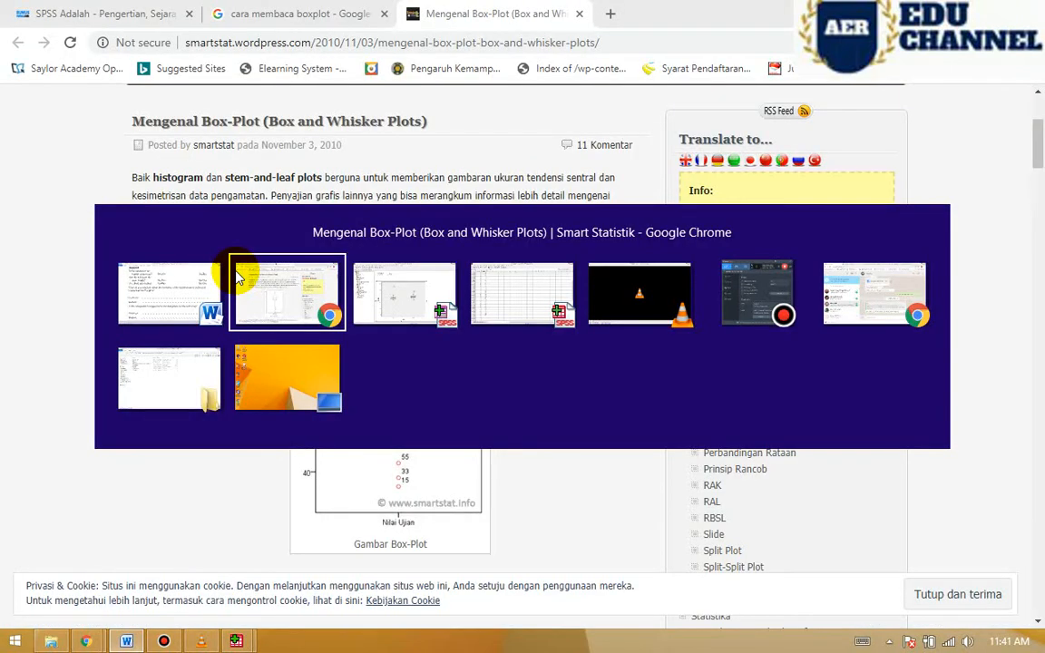
pyautogui.press('Tab')
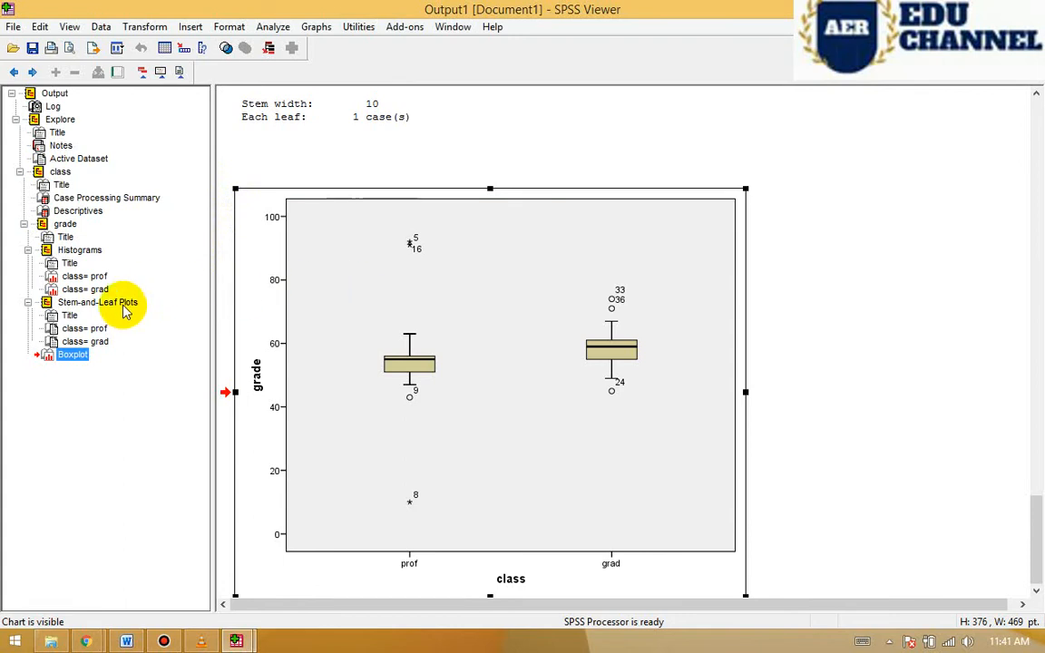
pyautogui.click(124, 306)
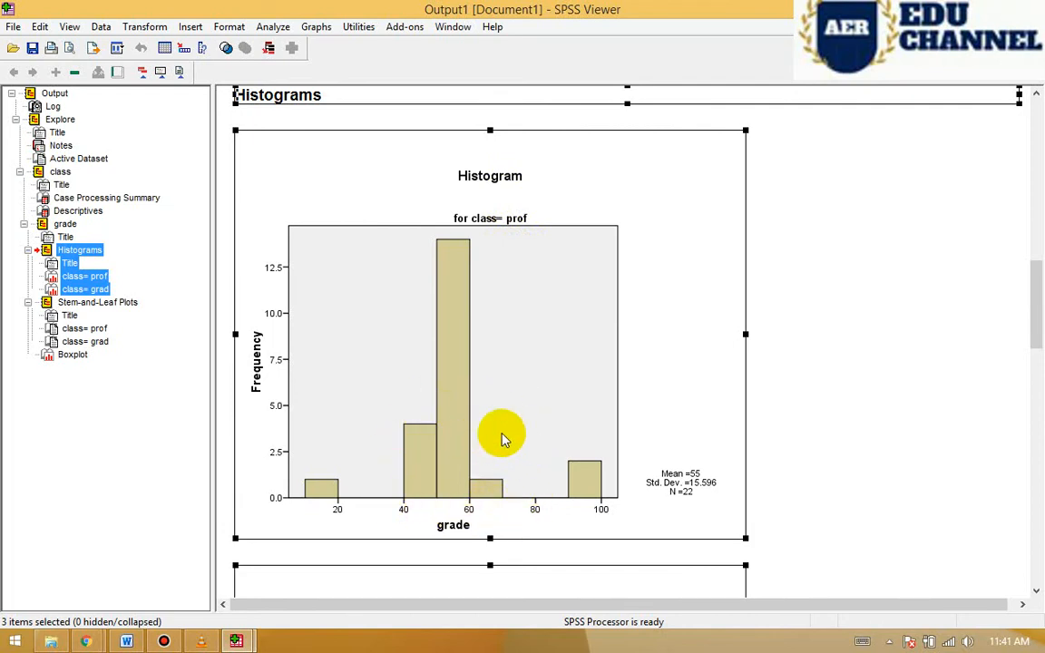
pyautogui.moveTo(489, 519)
pyautogui.mouseDown()
pyautogui.moveTo(420, 487)
pyautogui.moveTo(440, 533)
pyautogui.moveTo(490, 519)
pyautogui.mouseUp()
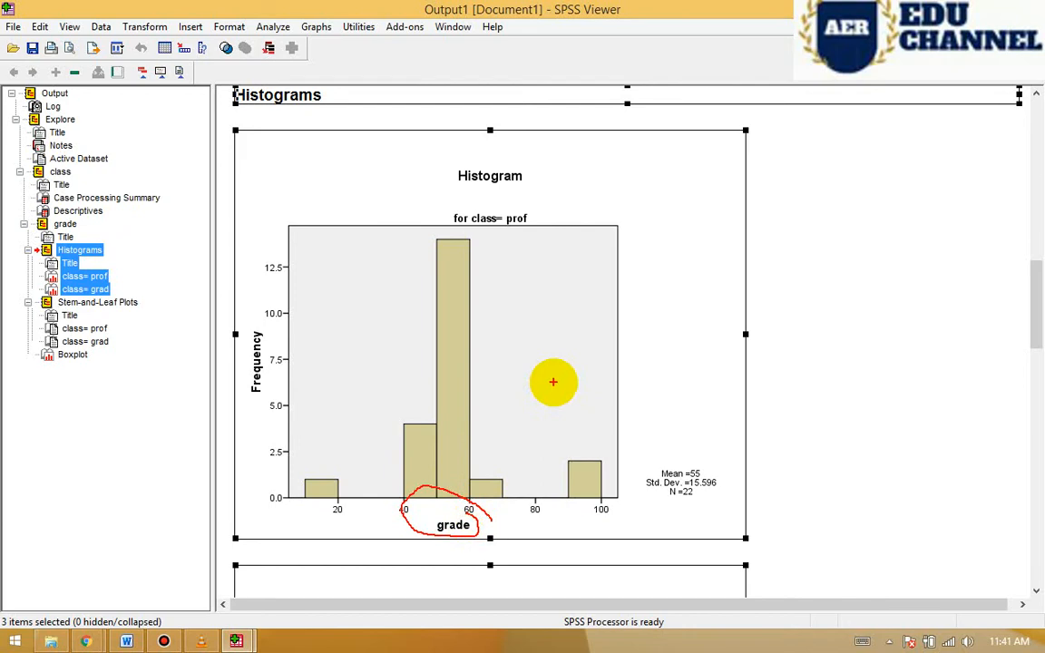
pyautogui.press('Escape')
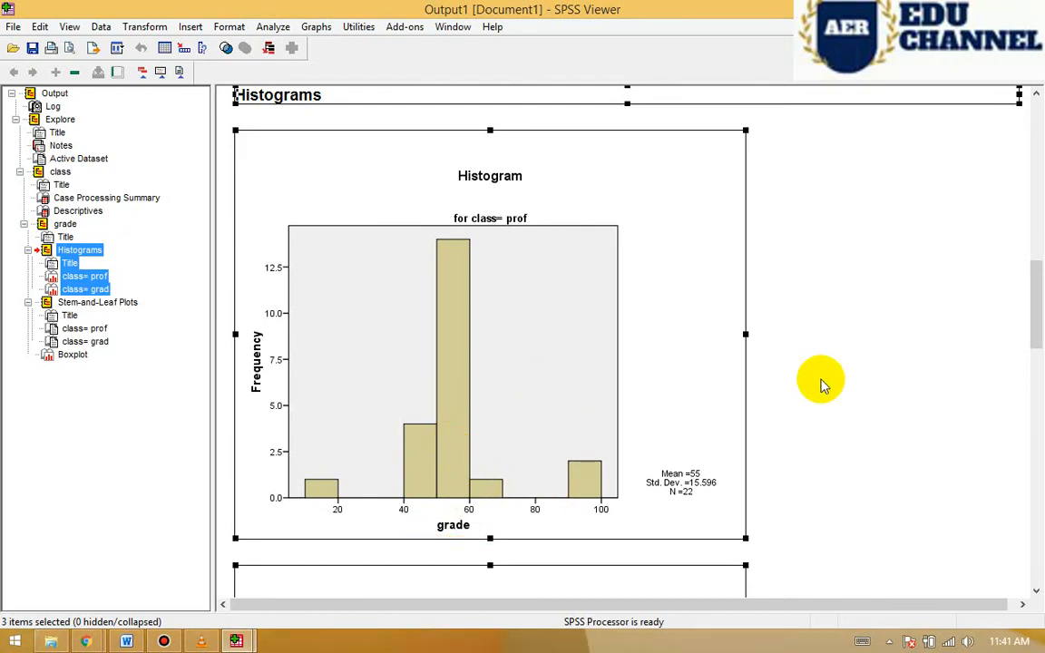
# Compare the prof and grad histograms with the Descriptives table, circling the class heading above each histogram on screen
pyautogui.moveTo(1037, 305); pyautogui.dragTo(1040, 380)
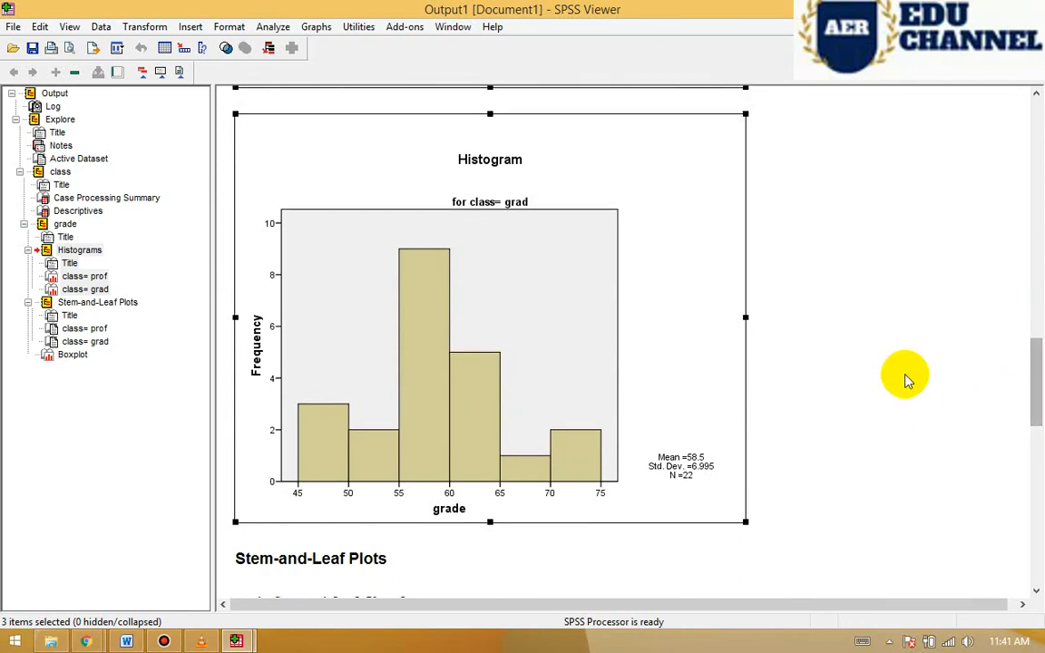
pyautogui.scroll(10, 891, 363)
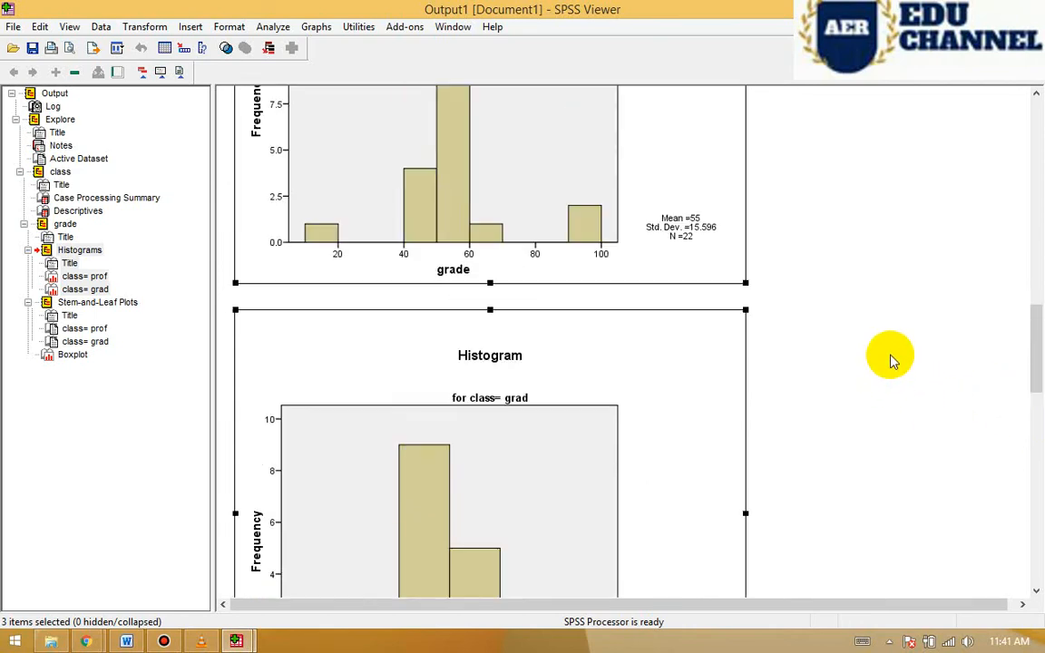
pyautogui.scroll(5, 892, 363)
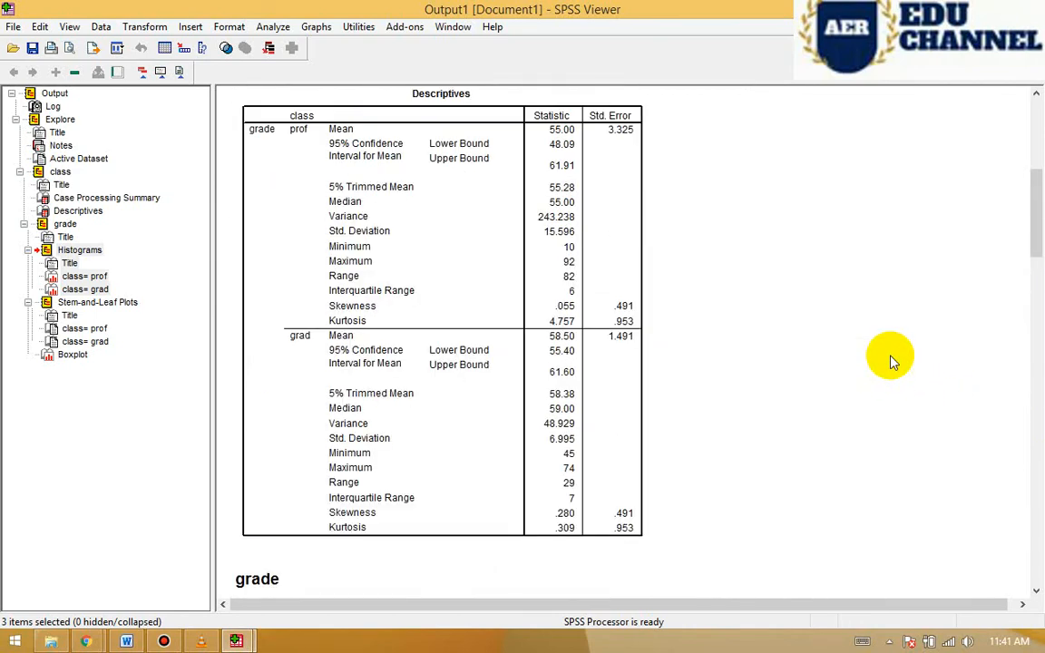
pyautogui.scroll(-10, 891, 362)
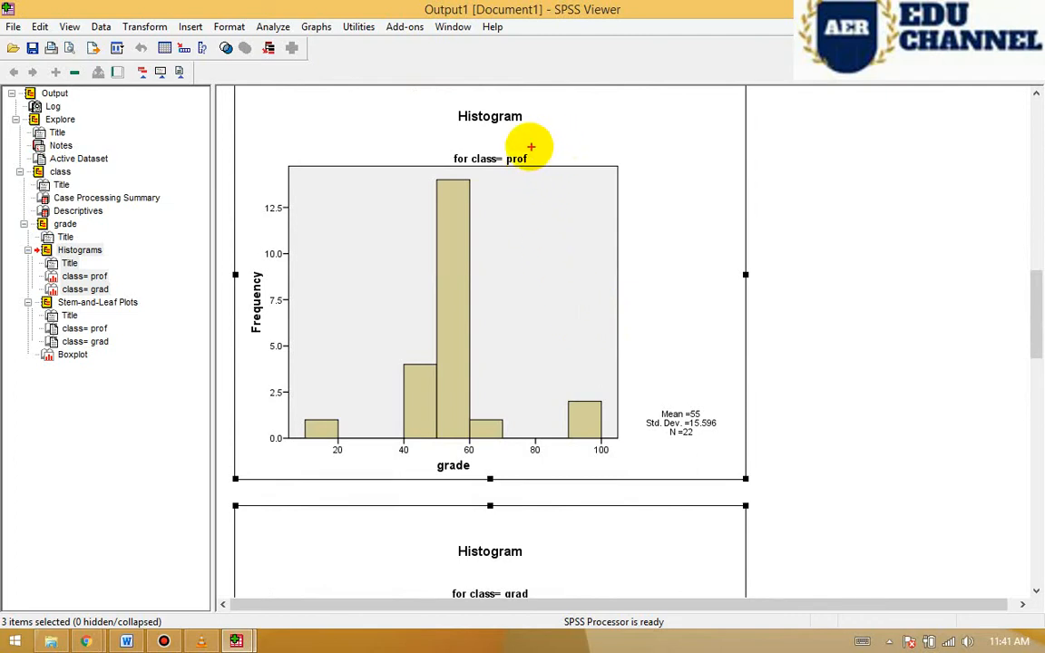
pyautogui.moveTo(532, 140)
pyautogui.mouseDown()
pyautogui.moveTo(461, 181)
pyautogui.moveTo(499, 136)
pyautogui.mouseUp()
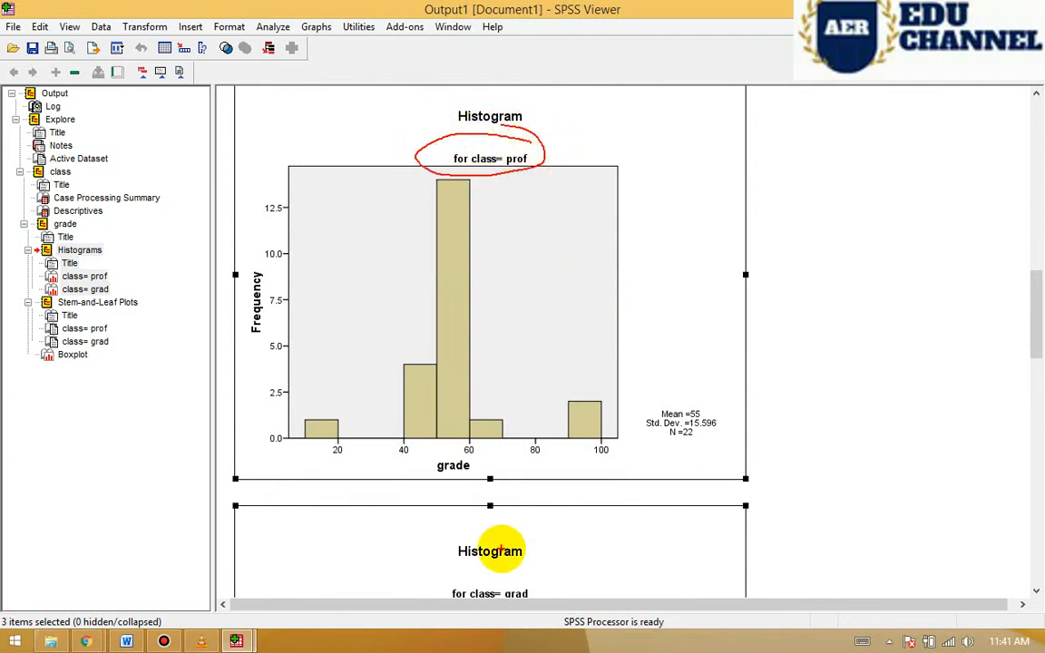
pyautogui.press('Escape')
pyautogui.scroll(-3, 548, 169)
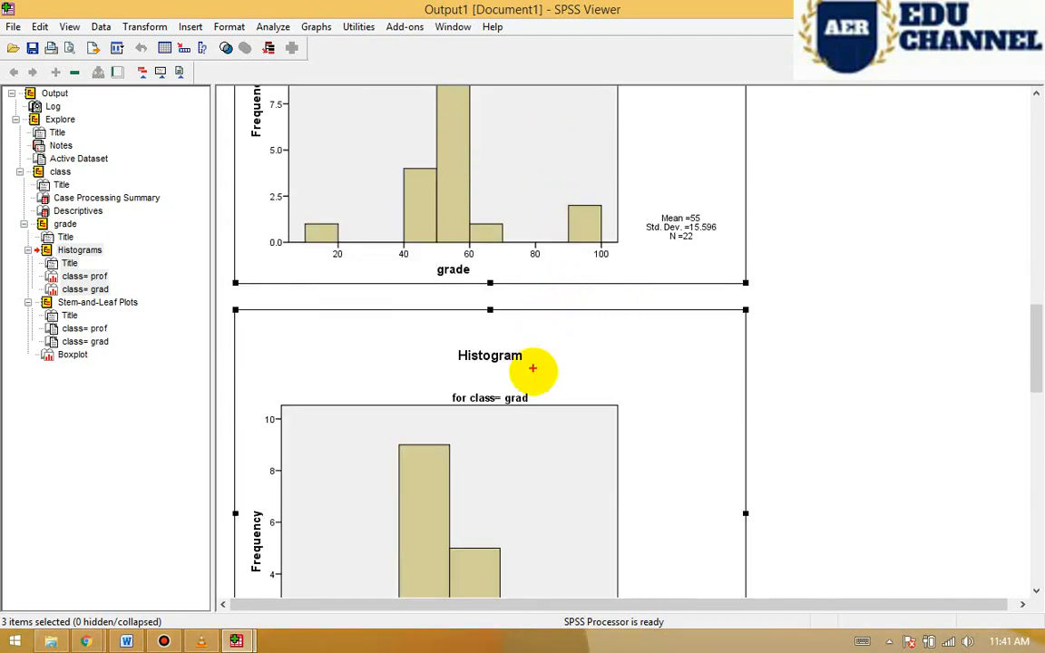
pyautogui.moveTo(533, 367)
pyautogui.mouseDown()
pyautogui.moveTo(380, 389)
pyautogui.moveTo(553, 399)
pyautogui.moveTo(543, 372)
pyautogui.mouseUp()
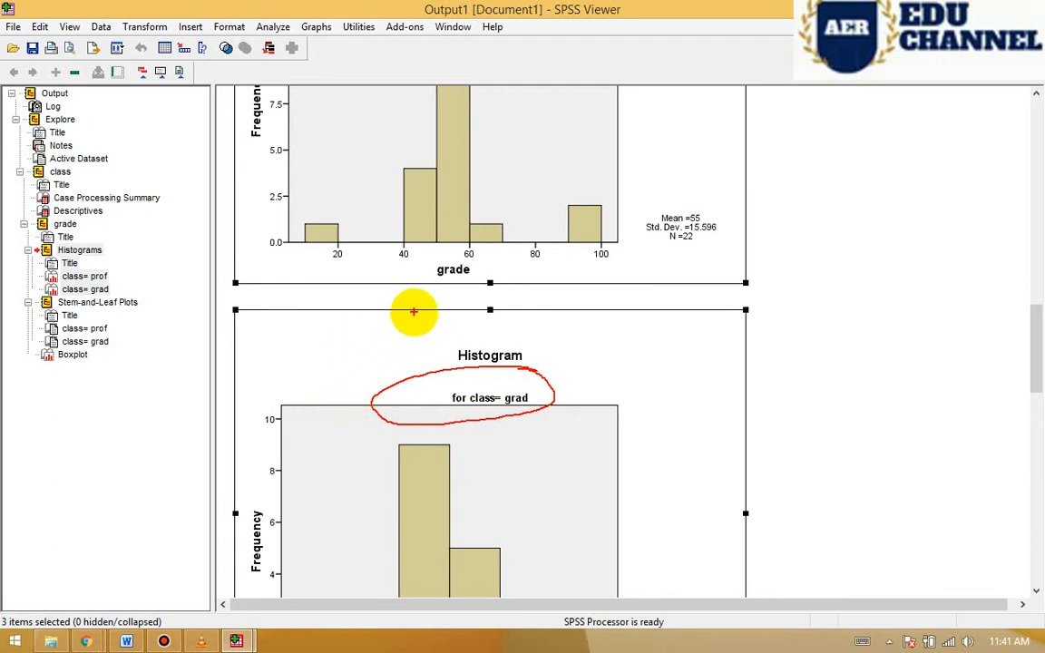
# Return to the Word worksheet and briefly underline "normality of the distributions" in the boxplot question
pyautogui.hotkey('alt', 'Tab')
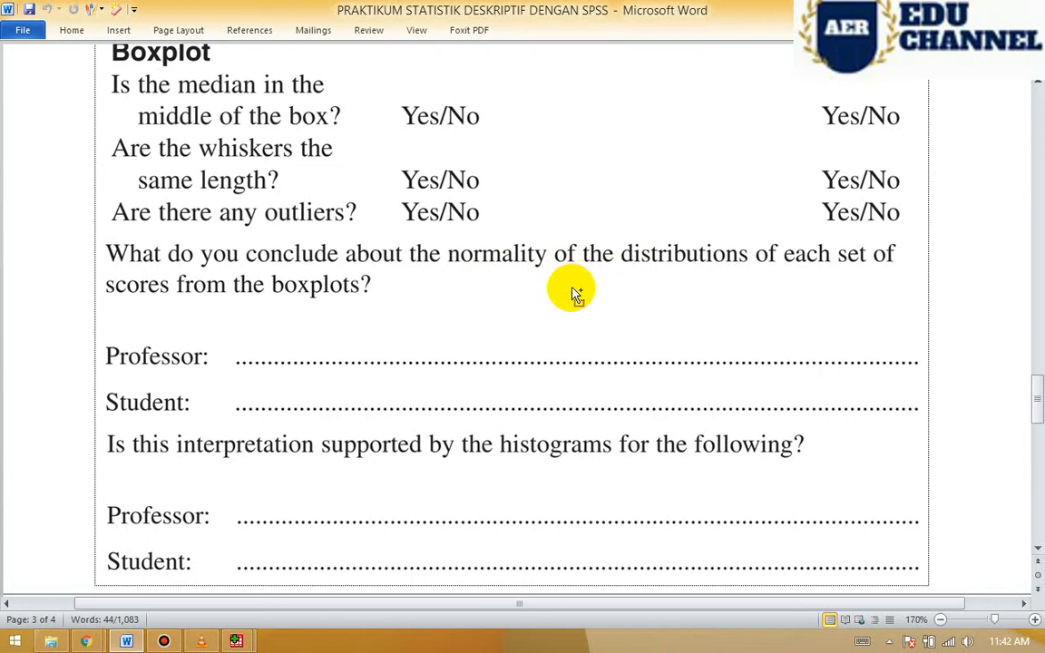
pyautogui.moveTo(480, 276); pyautogui.dragTo(731, 252)
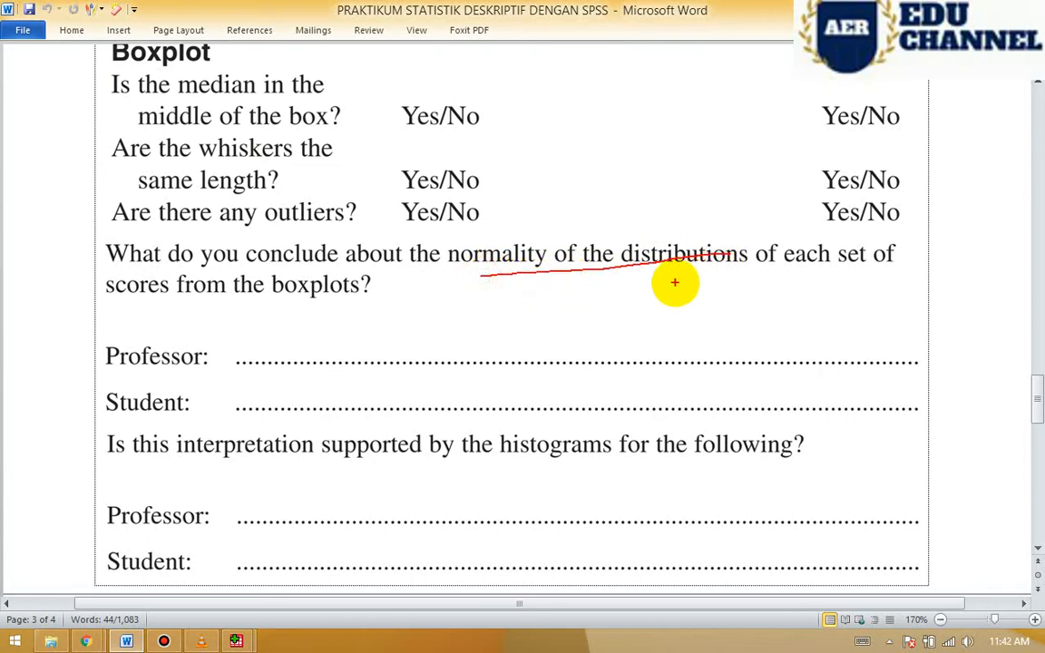
pyautogui.press('Escape')
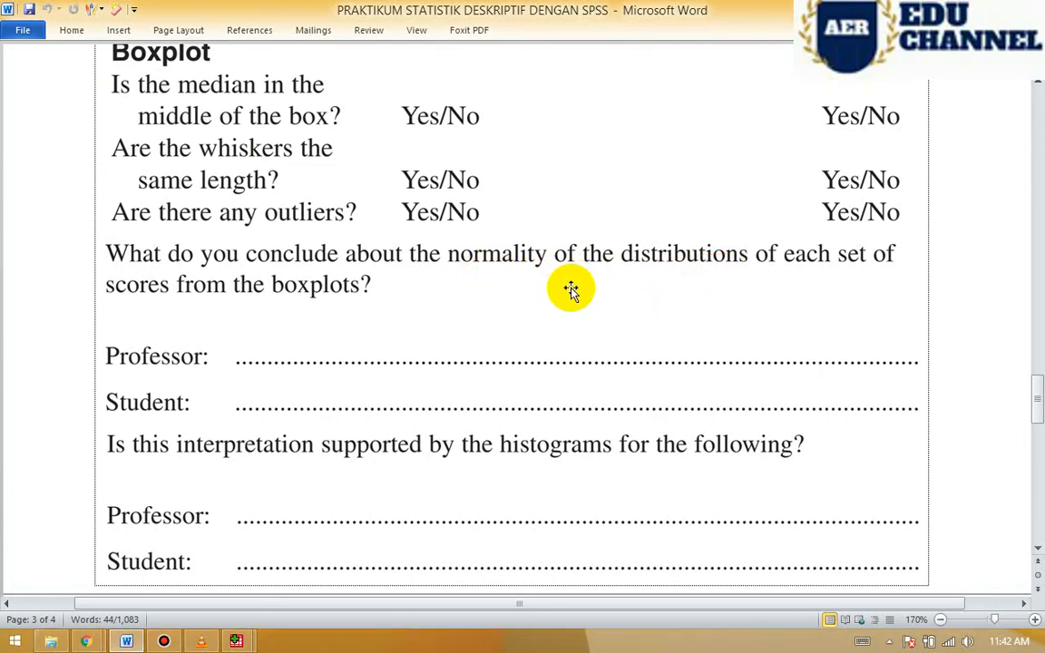
# Underline on screen the worksheet question about a practical difference in final grades, based on the means, standard deviations and boxplots
pyautogui.scroll(-3, 568, 302)
pyautogui.scroll(-2, 566, 316)
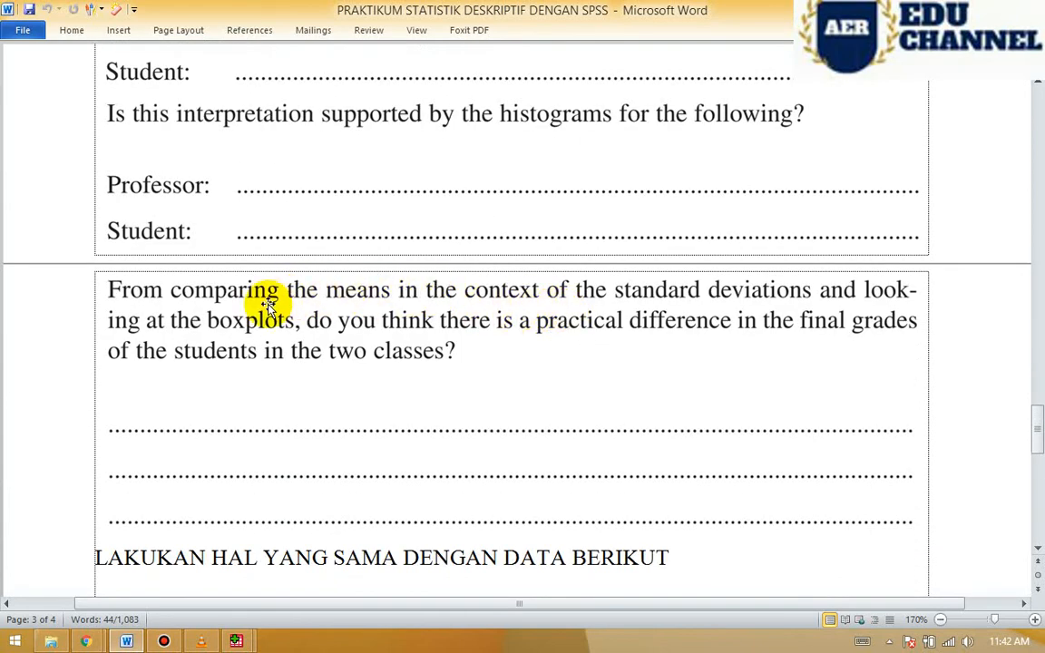
pyautogui.moveTo(243, 302); pyautogui.dragTo(767, 305)
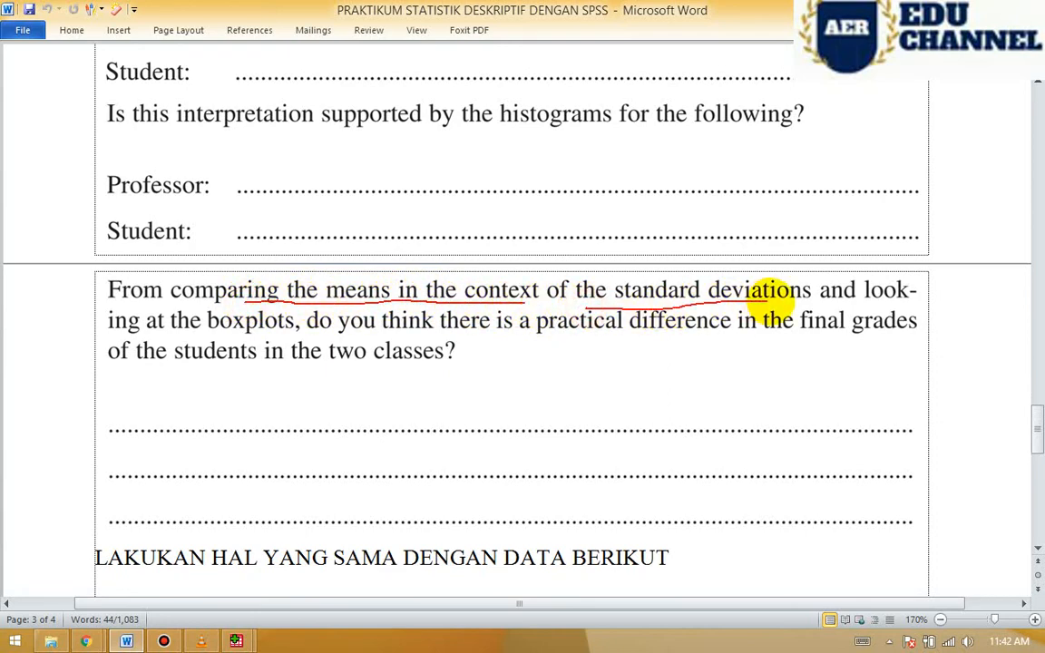
pyautogui.moveTo(842, 328); pyautogui.dragTo(893, 306)
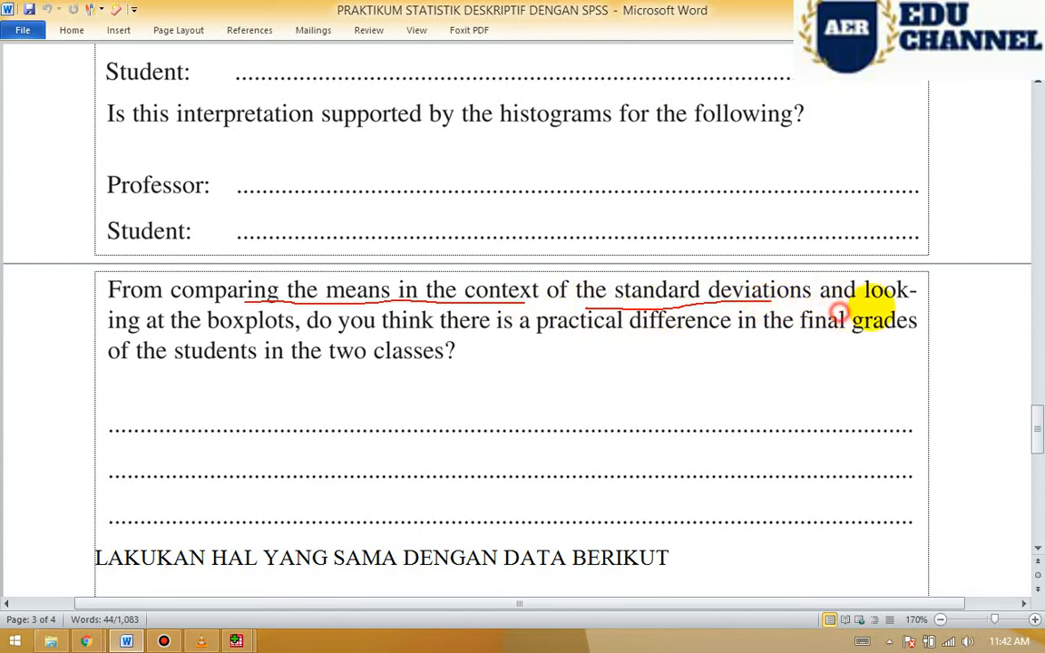
pyautogui.moveTo(176, 346); pyautogui.dragTo(268, 344)
pyautogui.moveTo(343, 332); pyautogui.dragTo(884, 335)
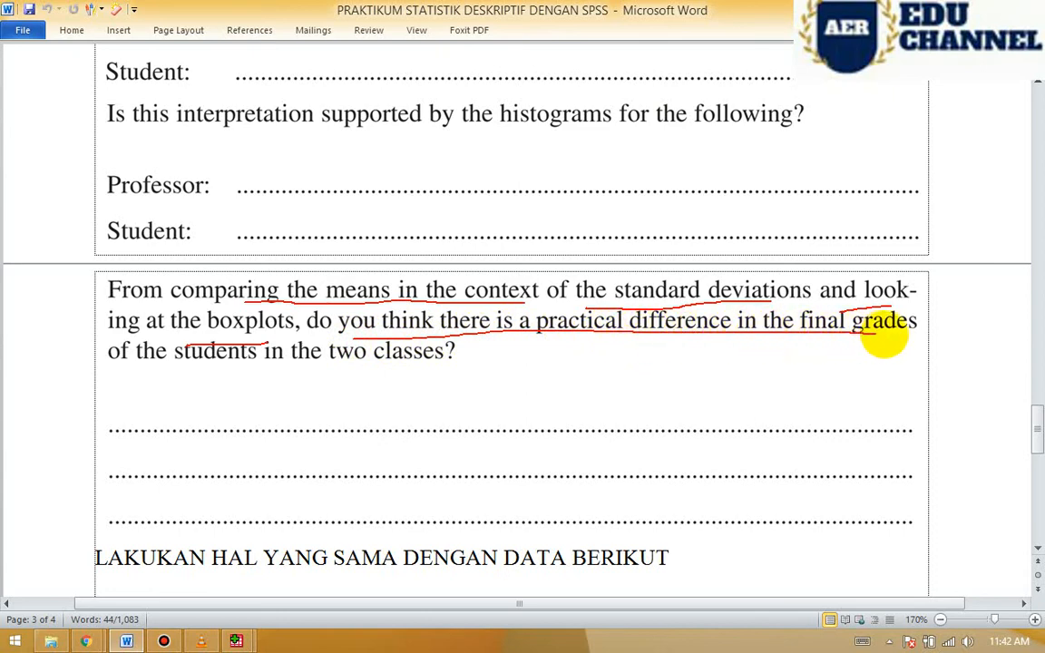